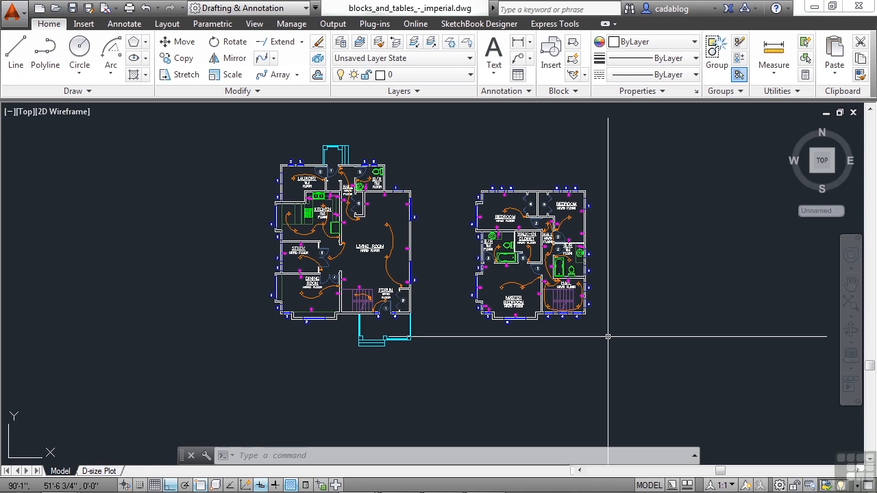
Open the Properties palette, undock it so it floats over the drawing, and adjust its width.
key("ctrl+1")
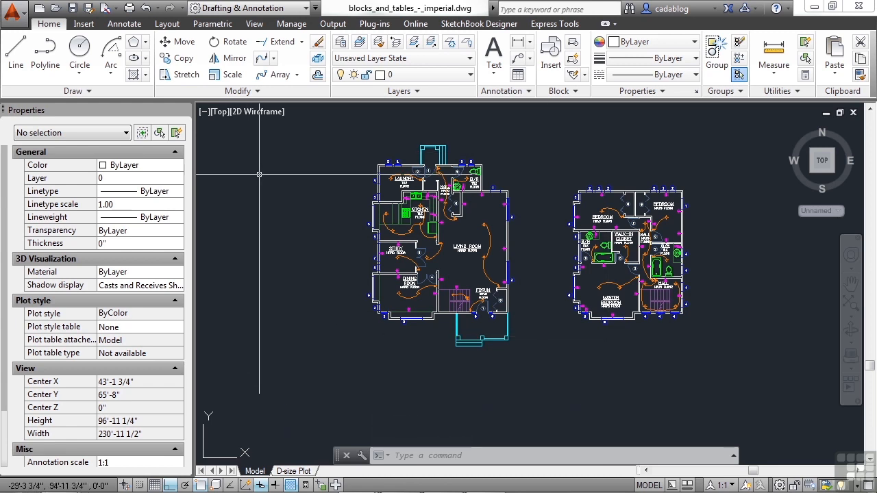
mouse_move(36, 111)
left_mouse_down()
mouse_move(239, 162)
mouse_move(230, 226)
mouse_move(203, 212)
mouse_move(104, 199)
mouse_move(411, 219)
mouse_move(591, 206)
mouse_move(239, 189)
mouse_move(211, 255)
mouse_move(138, 195)
left_mouse_up()
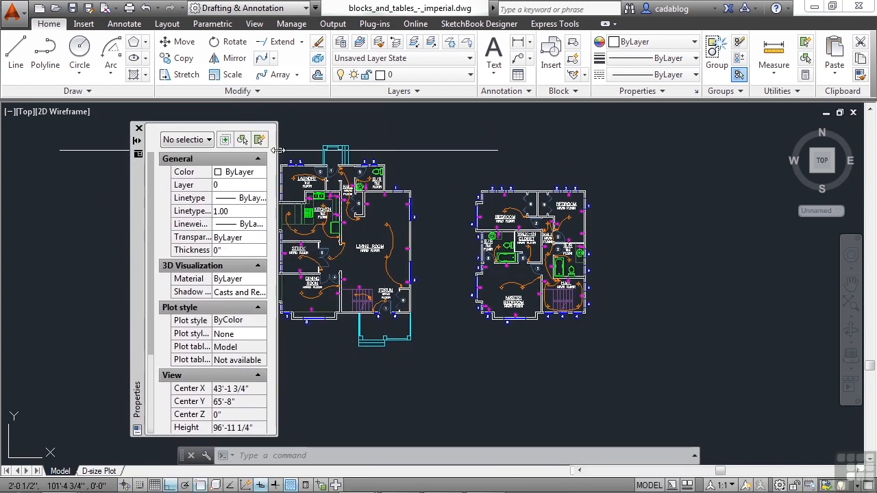
mouse_move(278, 150)
left_mouse_down()
mouse_move(195, 149)
mouse_move(357, 147)
mouse_move(280, 148)
left_mouse_up()
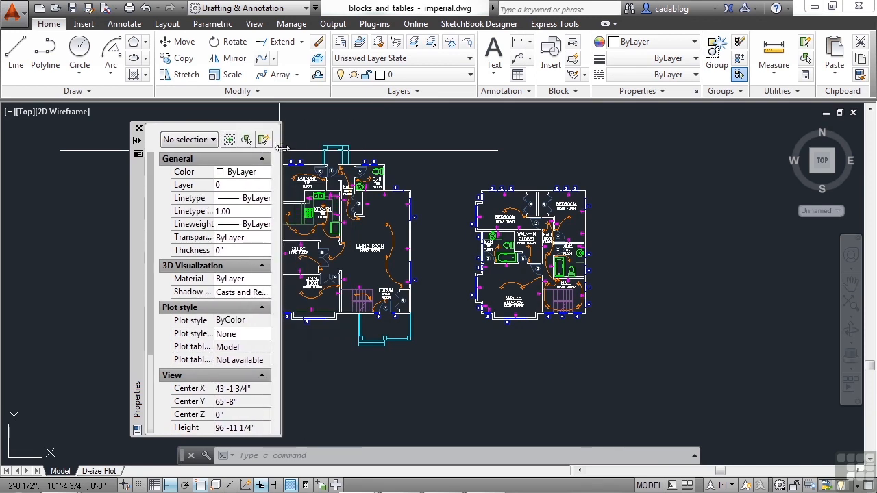
mouse_move(235, 122)
left_mouse_down()
mouse_move(238, 160)
mouse_move(237, 124)
left_mouse_up()
Switch the Properties palette's auto-hide on and off, reposition it, check its options, and dock it beside the drawing area.
left_click(137, 143)
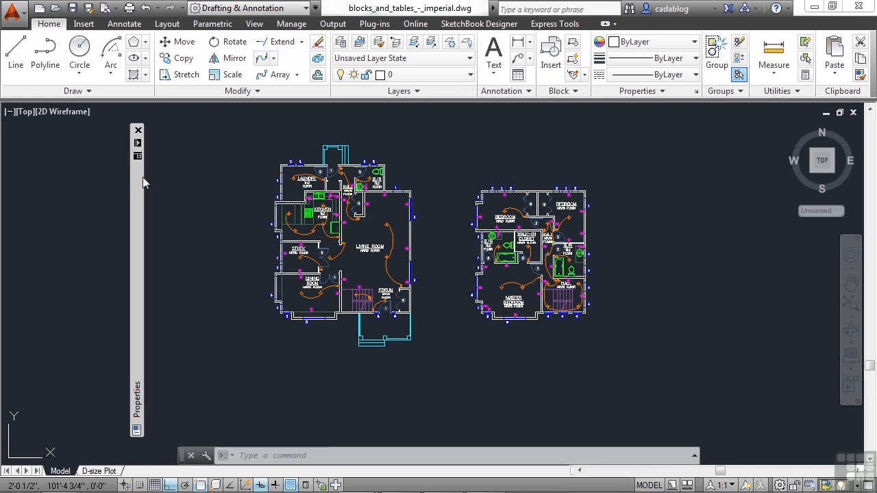
mouse_move(137, 156)
left_click_drag(137, 156, 101, 146)
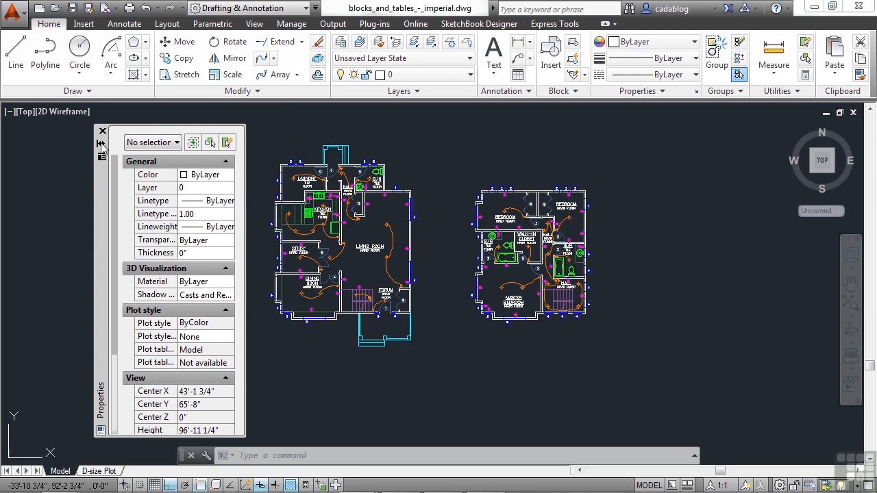
right_click(104, 207)
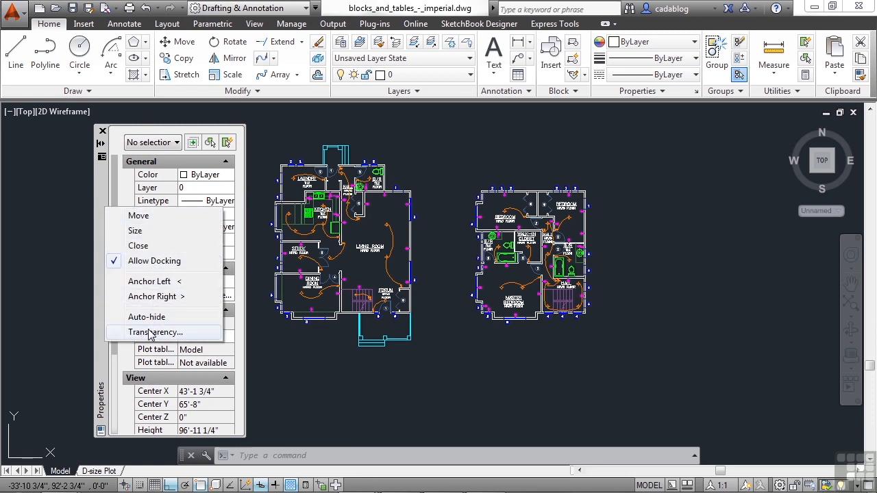
left_click_drag(104, 184, 13, 164)
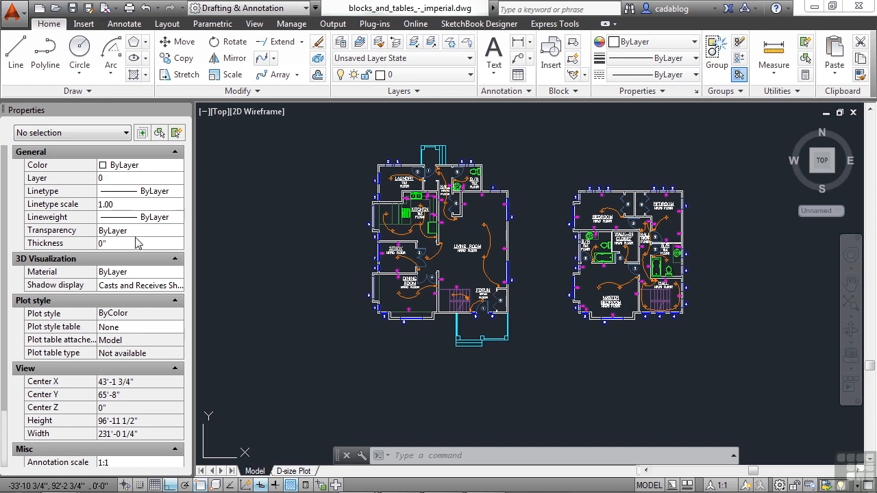
Select the wall polyline around the study and review its listed properties.
left_click_drag(2, 244, 3, 313)
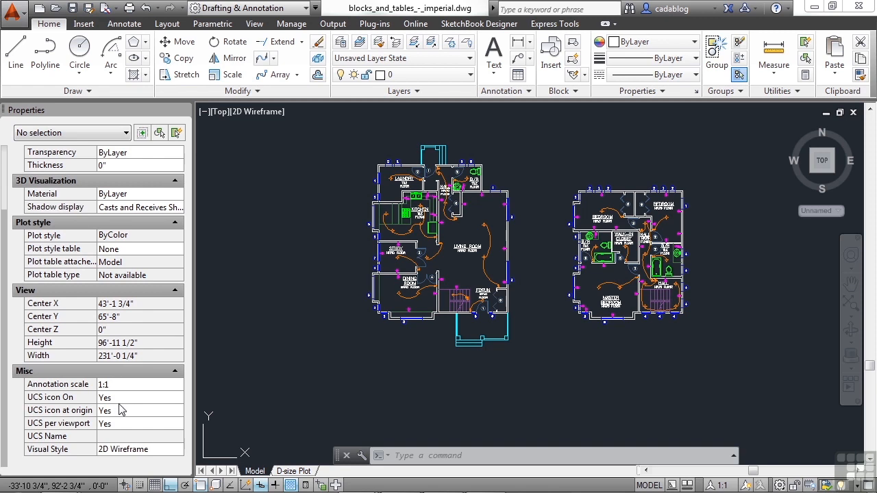
scroll(6, 394, "up", 2)
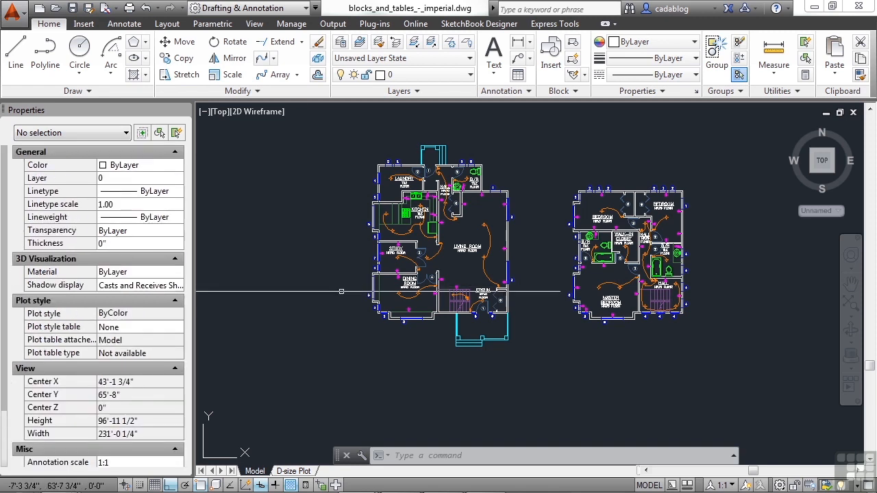
scroll(383, 245, "up", 4)
scroll(384, 256, "up", 6)
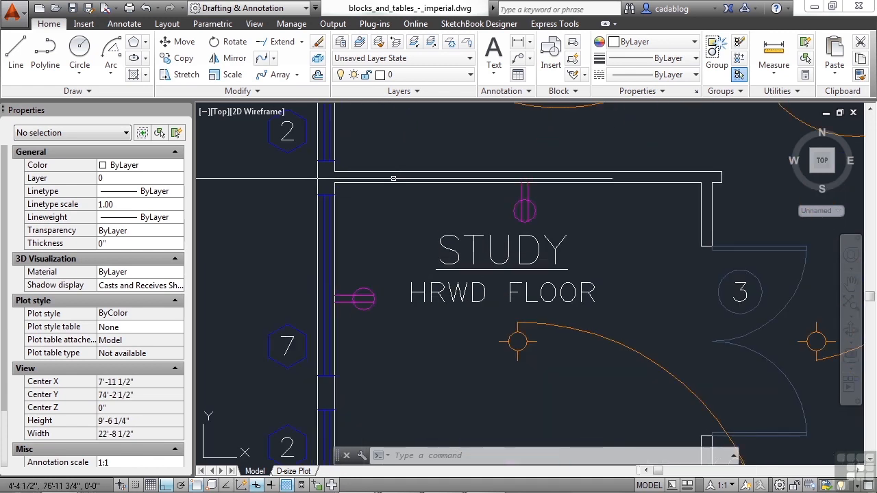
left_click(393, 184)
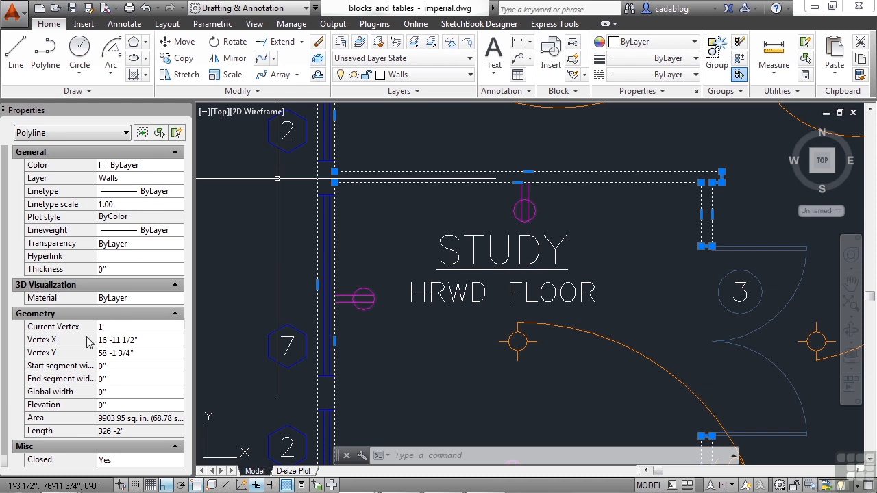
scroll(11, 310, "down", 1)
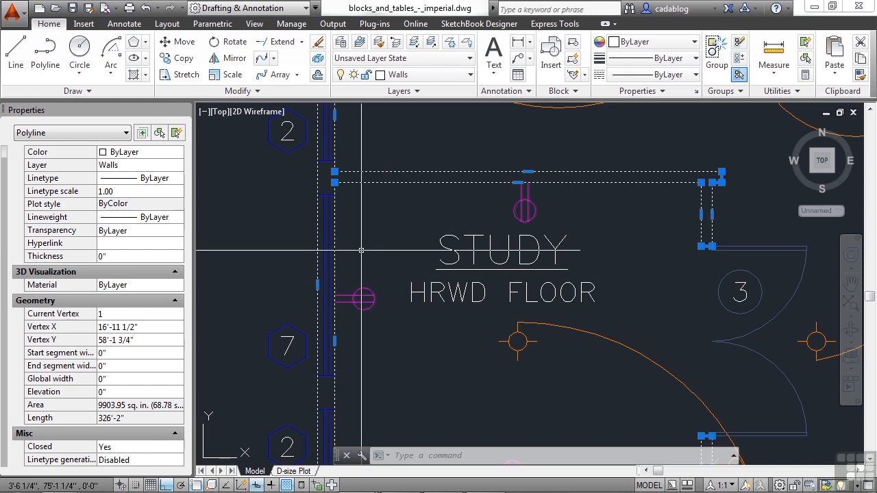
Set the selected wall polyline's color to Red and move it to the Lighting layer.
left_click(170, 153)
left_click(180, 152)
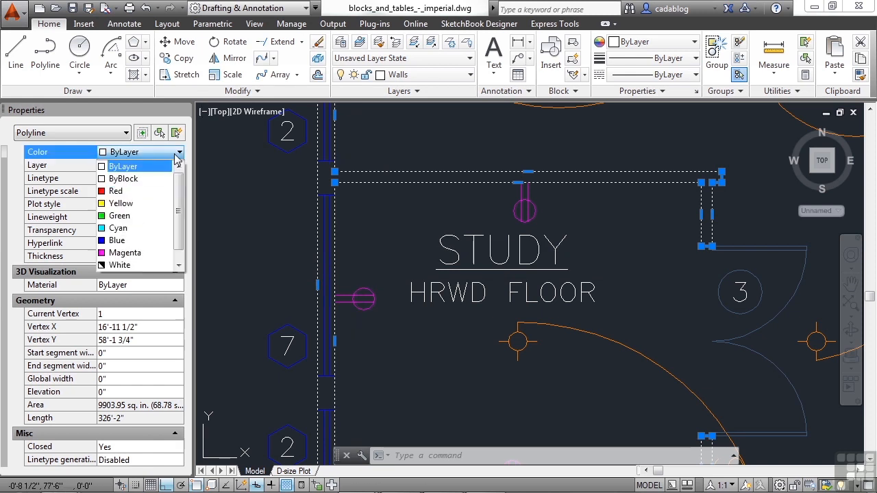
left_click(150, 192)
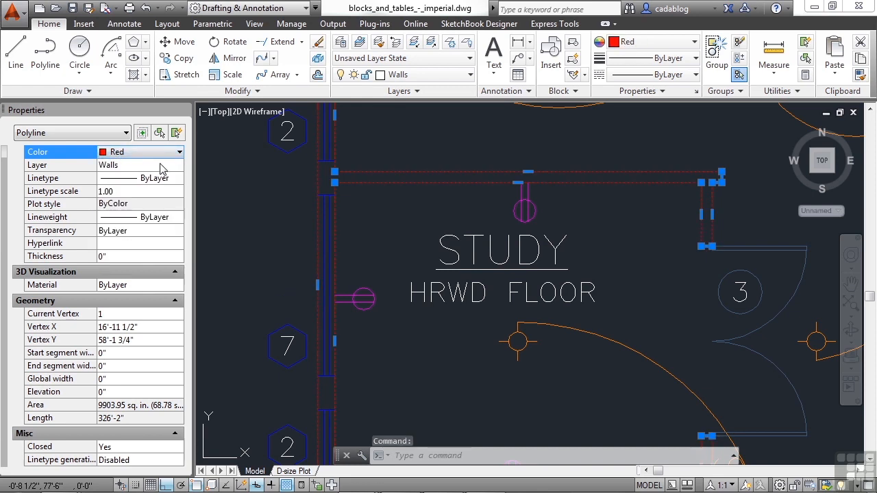
left_click(168, 167)
left_click(171, 167)
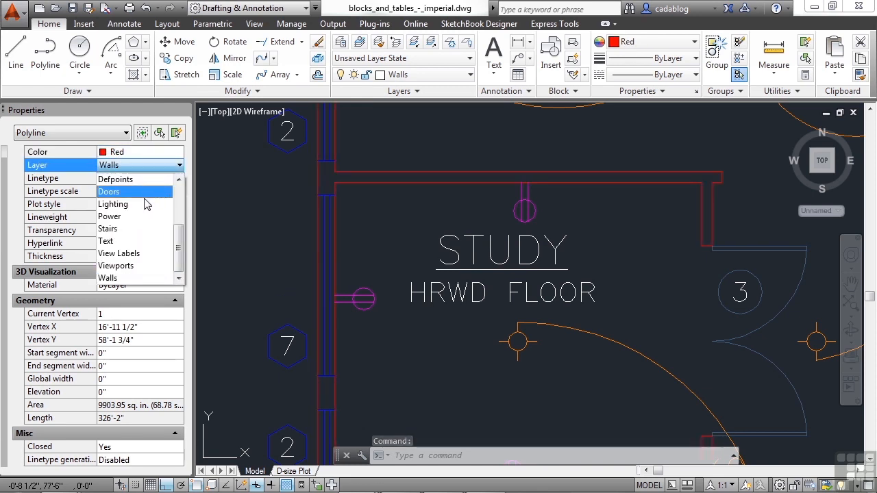
left_click(144, 207)
Set the wall polyline's color to ByLayer.
left_click(171, 153)
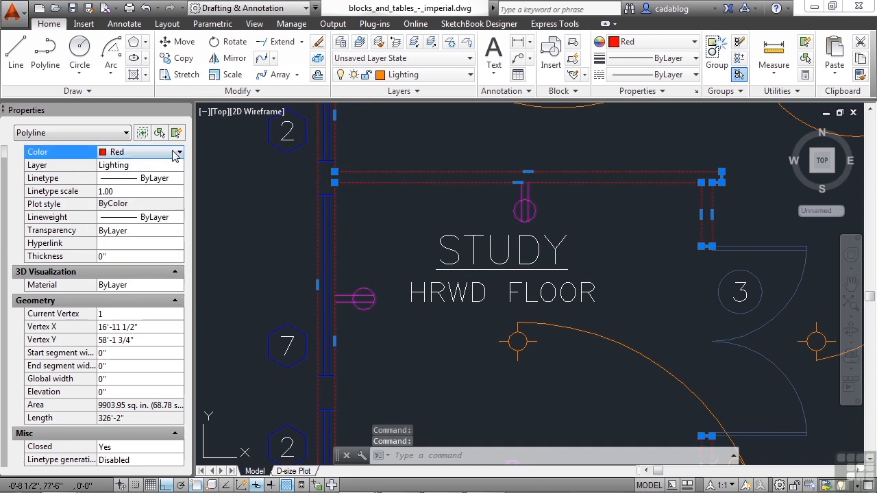
left_click(180, 152)
left_click(178, 167)
left_click(145, 168)
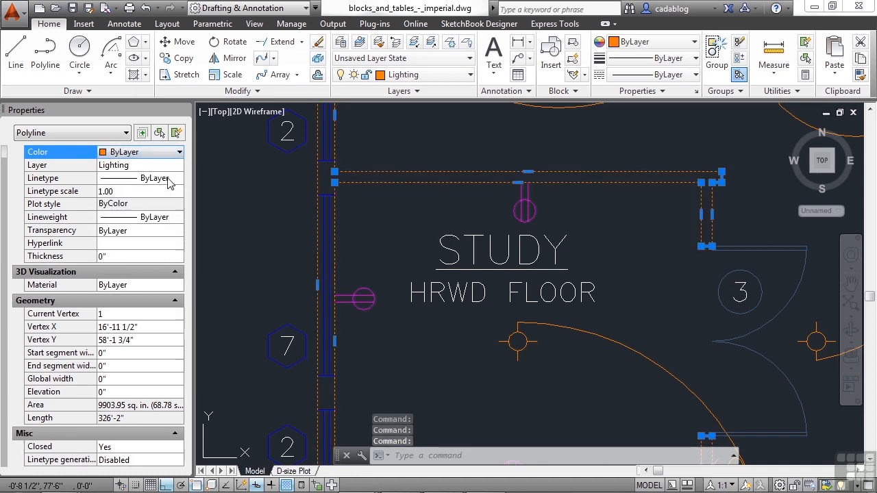
Try the HIDDEN linetype on the wall polyline, return it to ByLayer, and clear the selection.
left_click(169, 179)
left_click(172, 179)
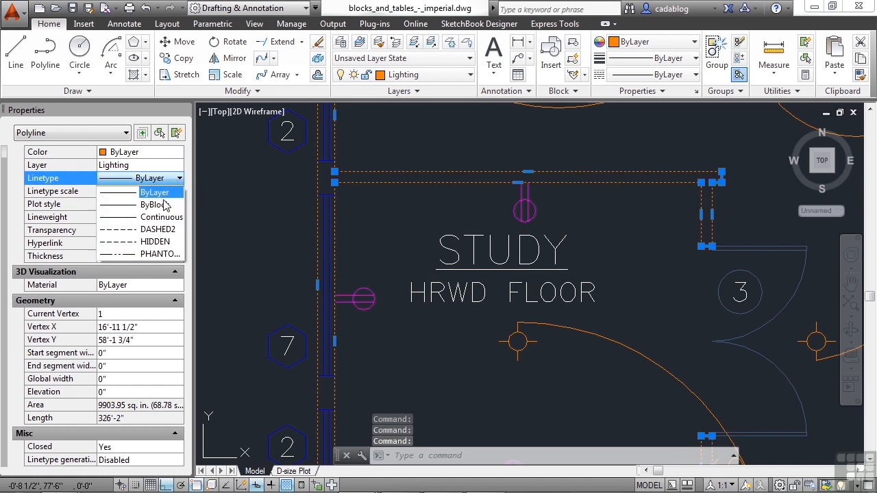
left_click(156, 241)
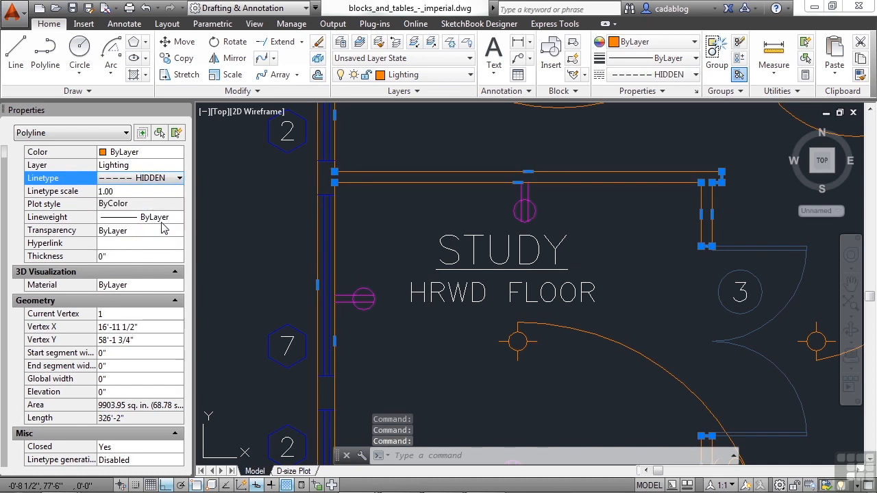
left_click(169, 179)
left_click(156, 190)
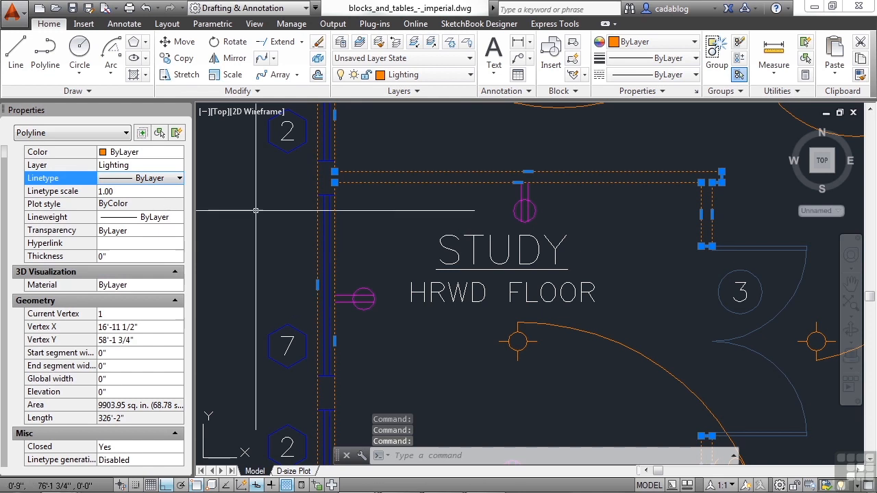
key("Escape")
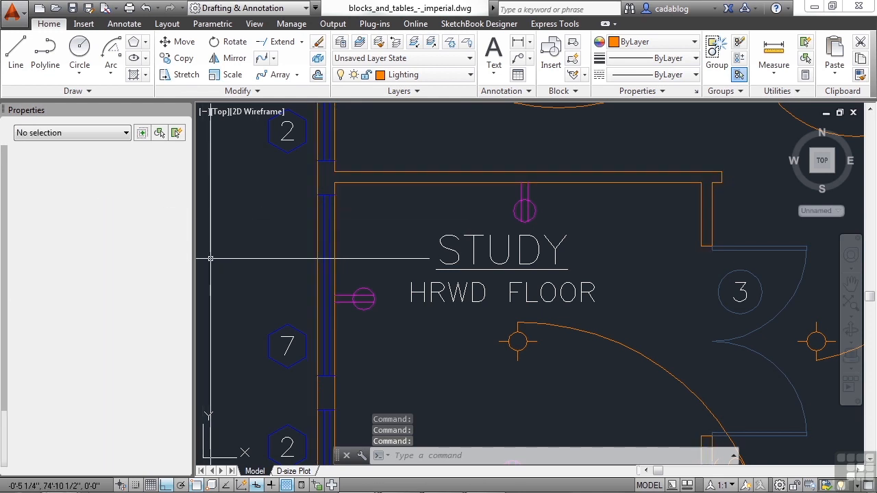
Select the STUDY room label and change its text style to ARCHITECT.
scroll(288, 219, "down", 3)
scroll(309, 222, "down", 2)
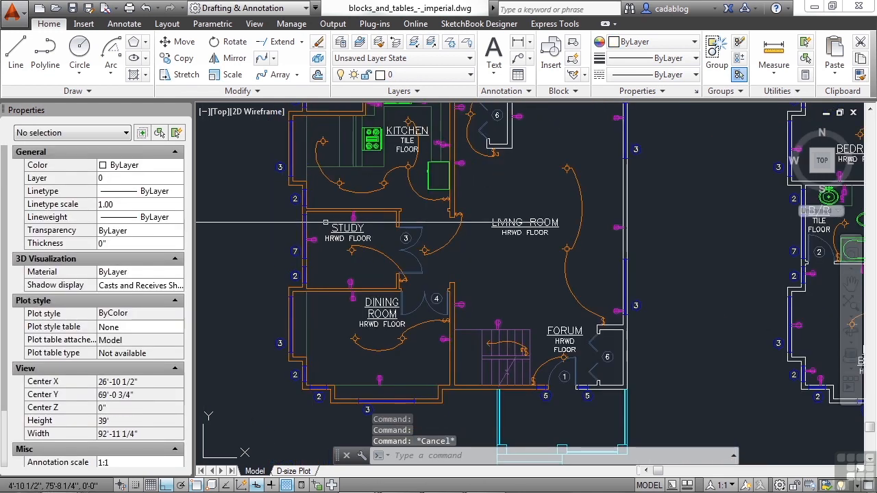
scroll(325, 267, "down", 2)
middle_click_drag(384, 253, 365, 300)
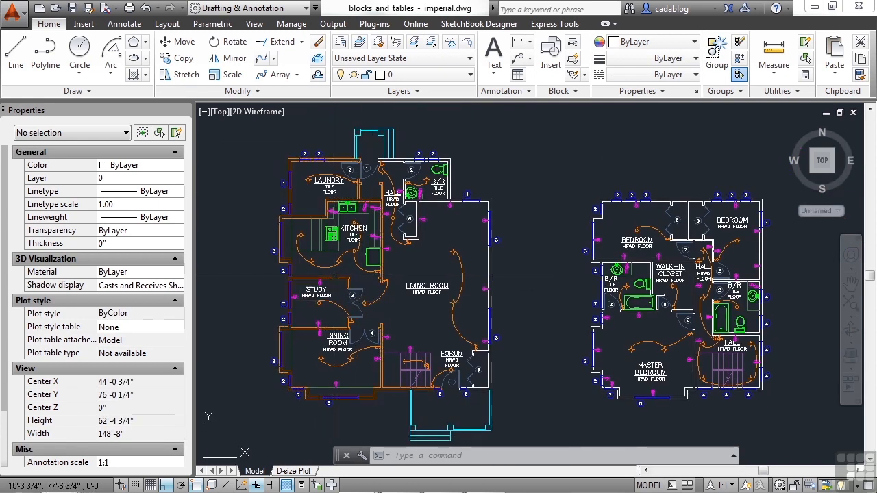
scroll(318, 318, "up", 4)
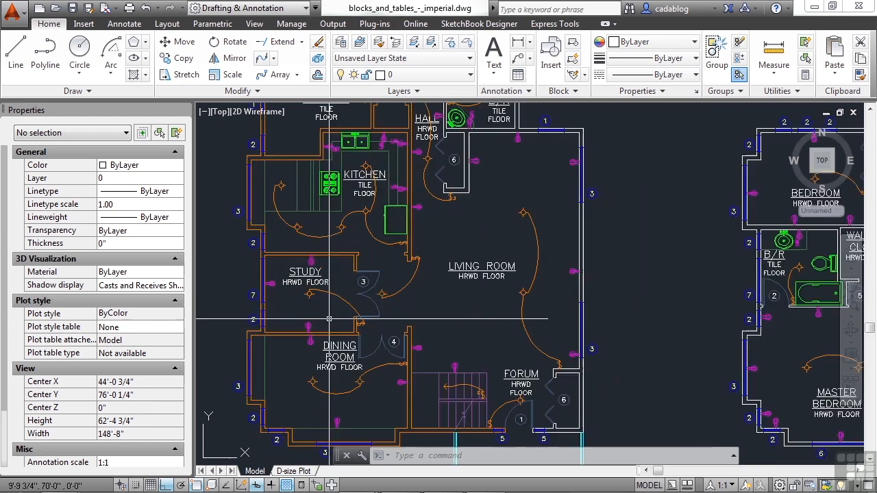
middle_click_drag(318, 318, 362, 313)
left_click(353, 255)
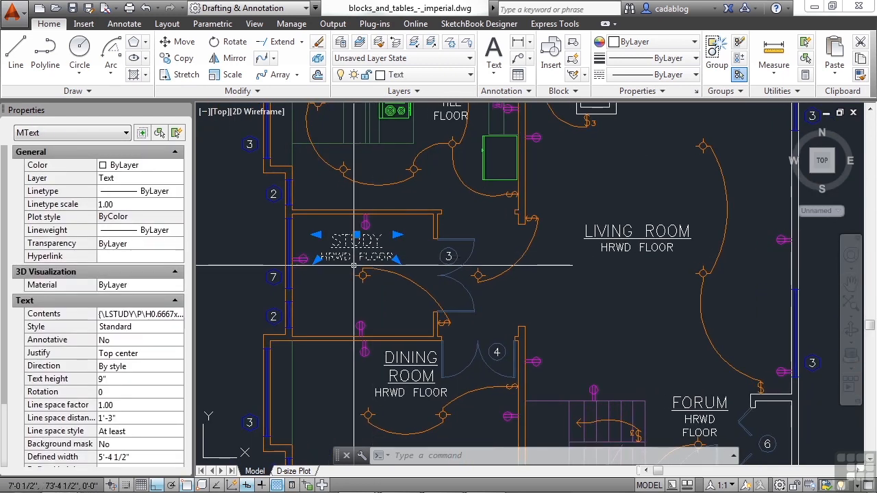
left_click(135, 317)
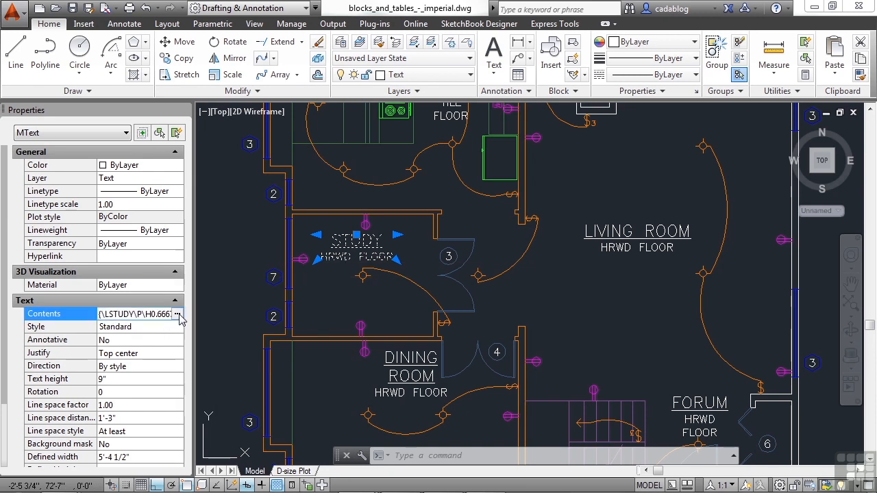
left_click(145, 329)
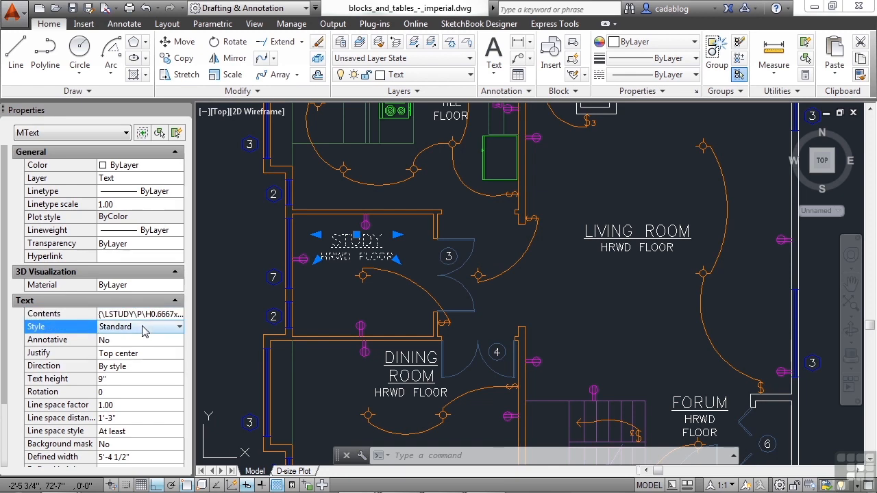
left_click(144, 329)
left_click(146, 342)
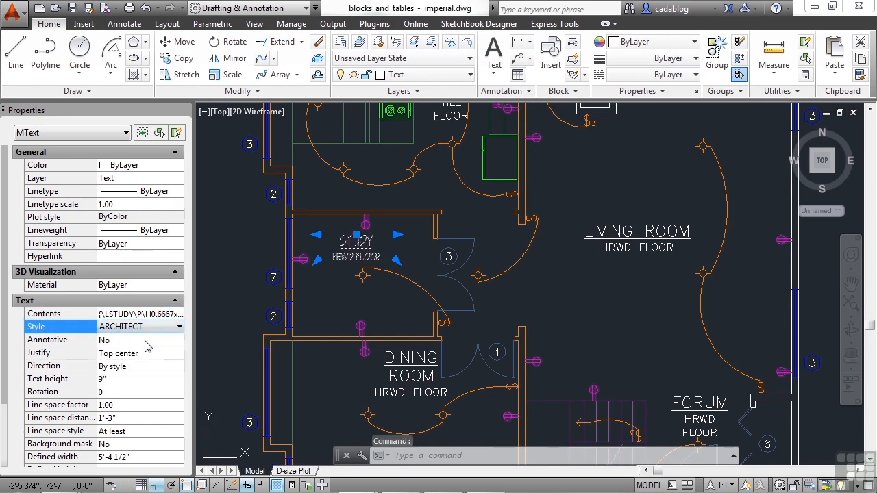
Cycle the STUDY label through the other text styles, return it to ARCHITECT, and deselect it.
key("Down")
key("Down")
key("Down")
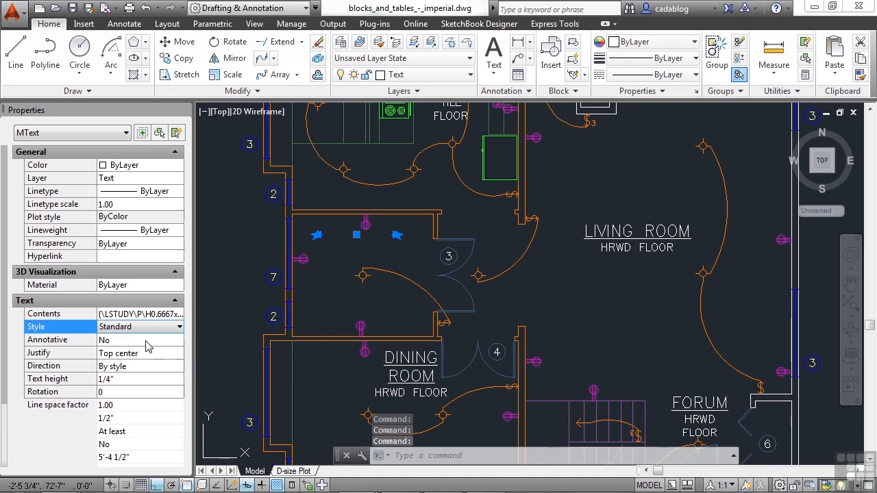
key("Down")
key("Up")
key("Up")
key("Up")
key("Up")
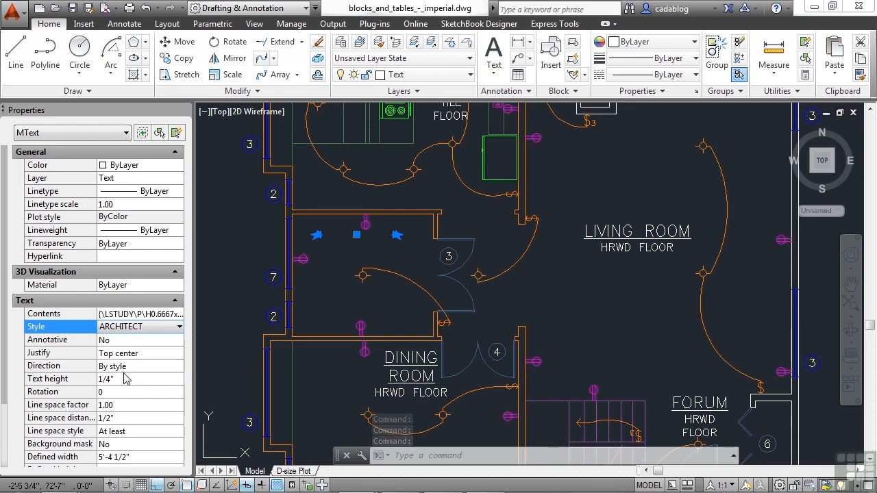
key("Escape")
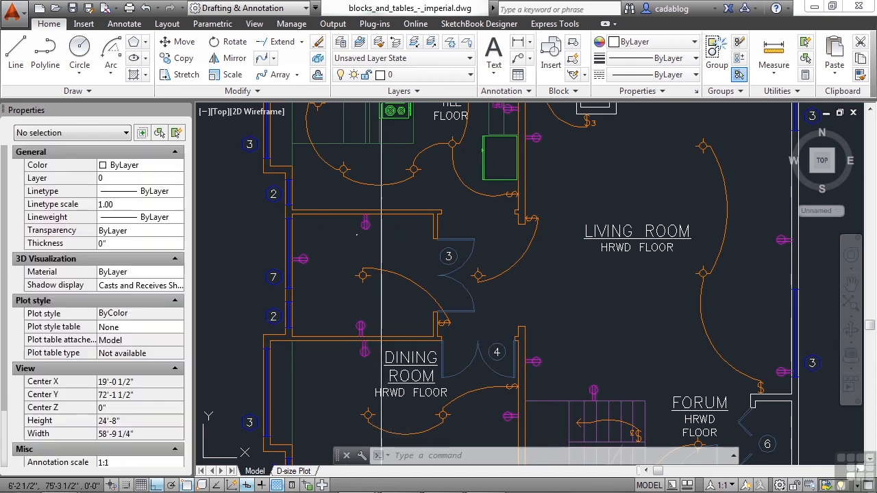
Undo all the text style changes made to the STUDY label.
left_click(157, 8)
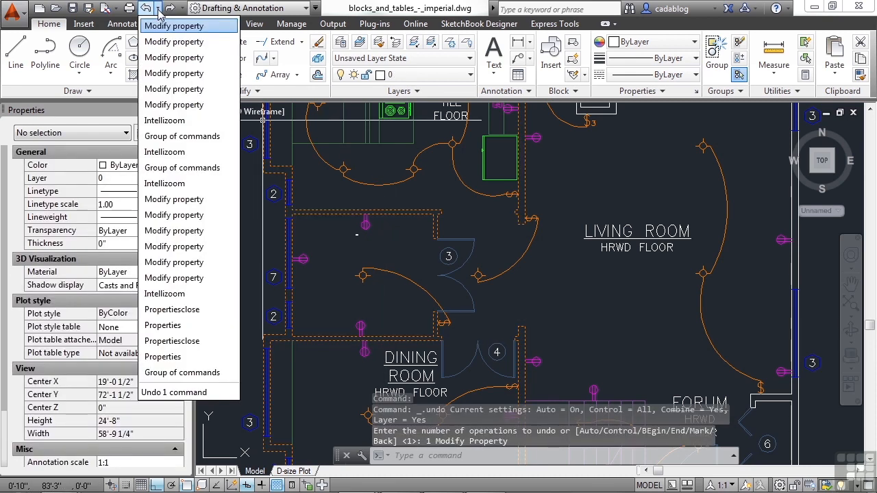
left_click(168, 120)
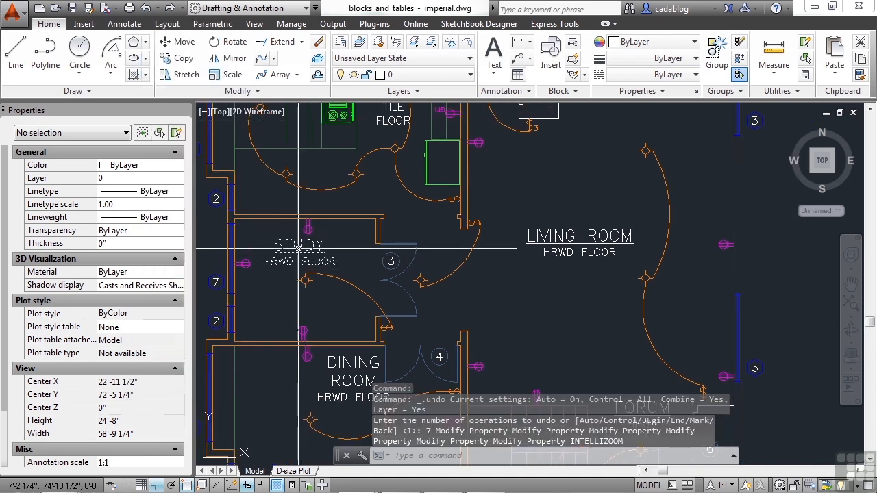
Change the text style of the STUDY, DINING ROOM, LIVING ROOM, FORUM and KITCHEN labels to ARCHITECT together, and clear the selection.
scroll(291, 292, "down", 2)
middle_click_drag(295, 300, 369, 232)
left_click(350, 209)
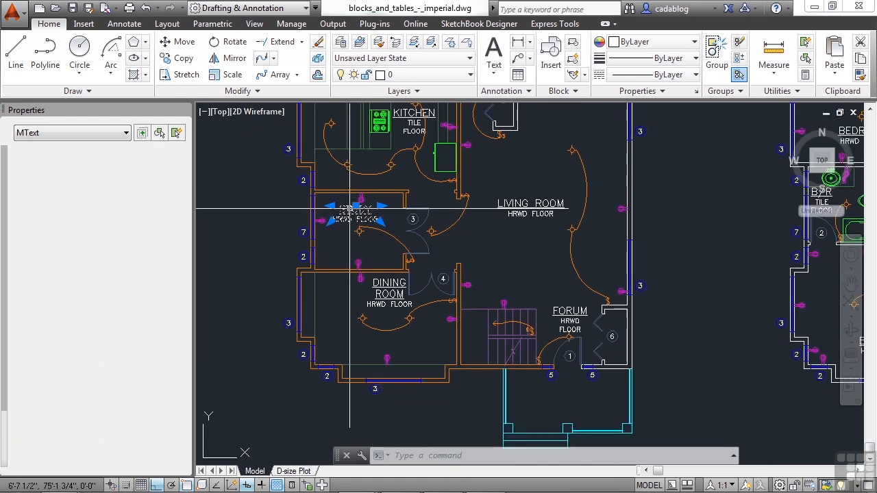
left_click(388, 284)
left_click(515, 206)
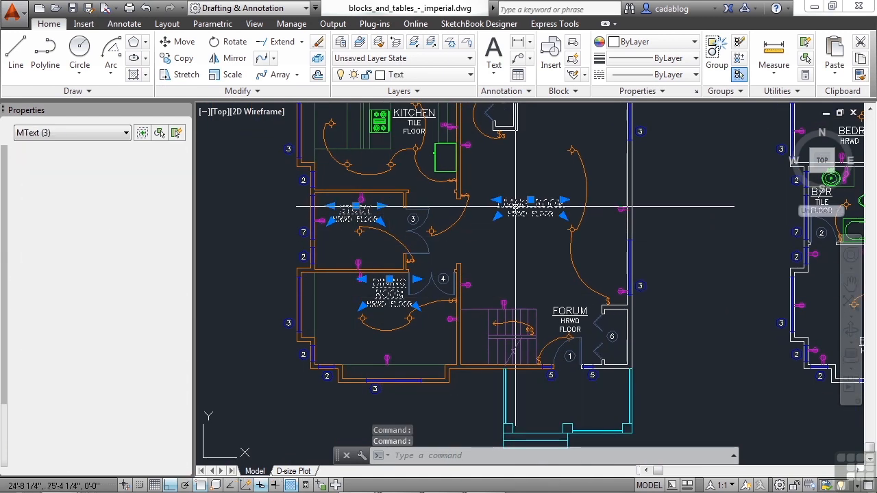
left_click(570, 314)
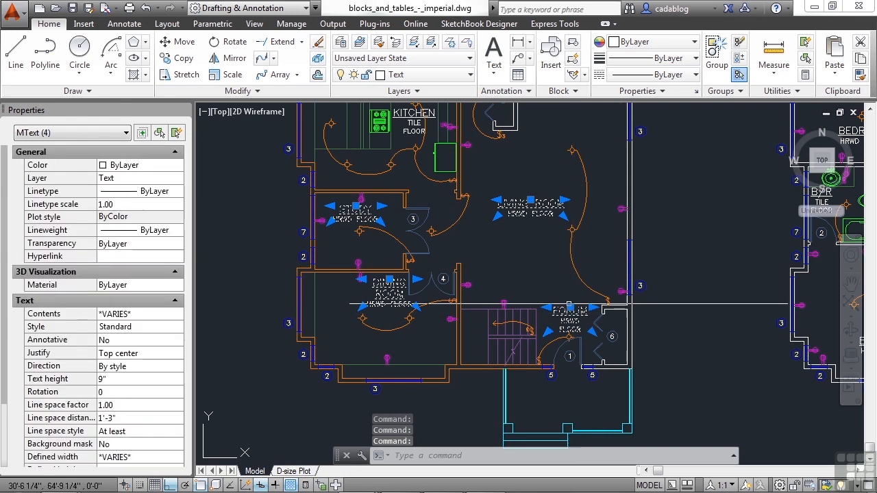
left_click(413, 127)
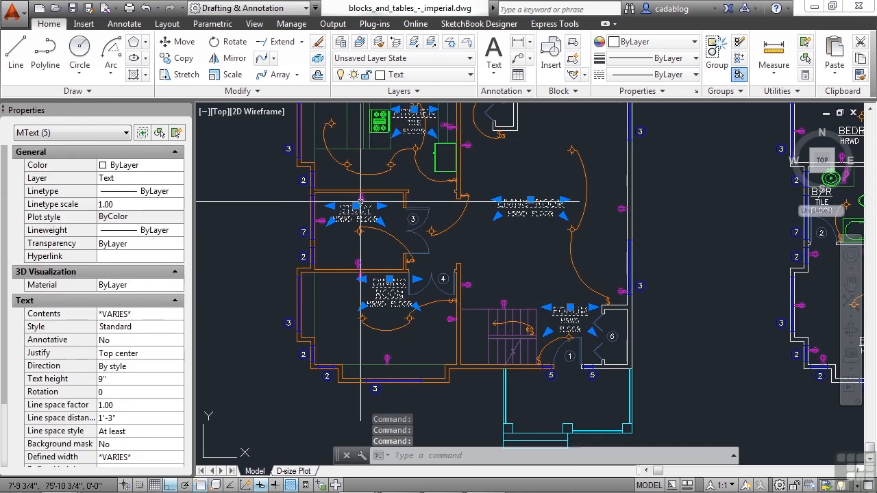
left_click(152, 327)
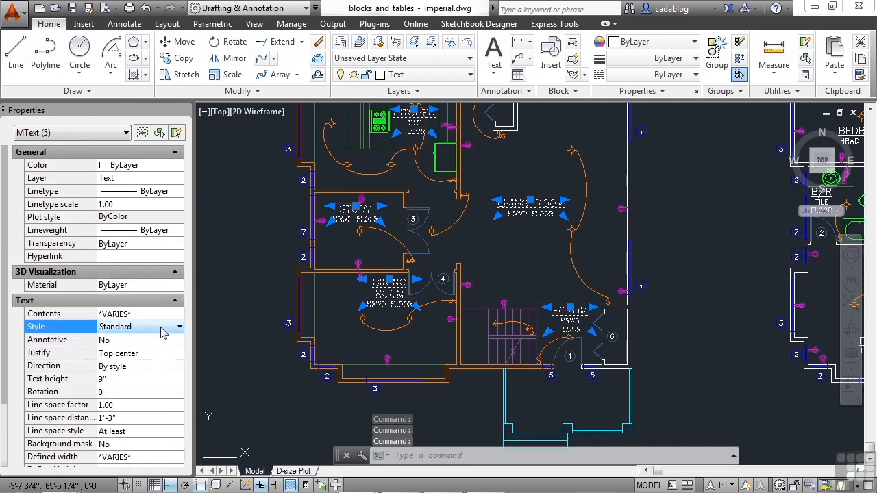
left_click(160, 329)
left_click(163, 340)
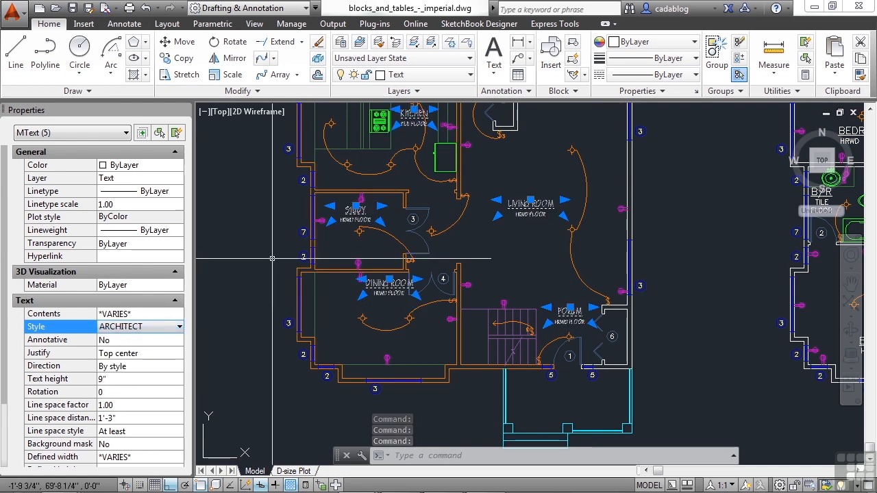
key("Escape")
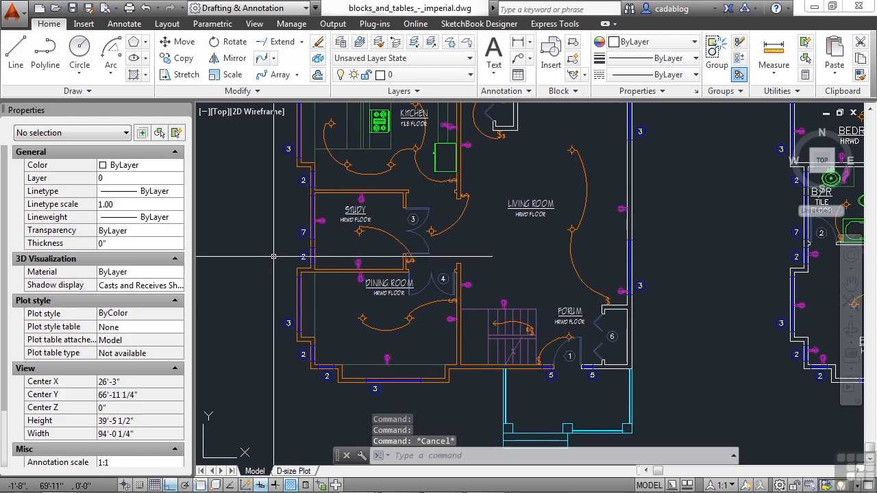
Select everything in both floor plans and move only the Line objects to the BRDTITLE layer.
scroll(582, 196, "down", 4)
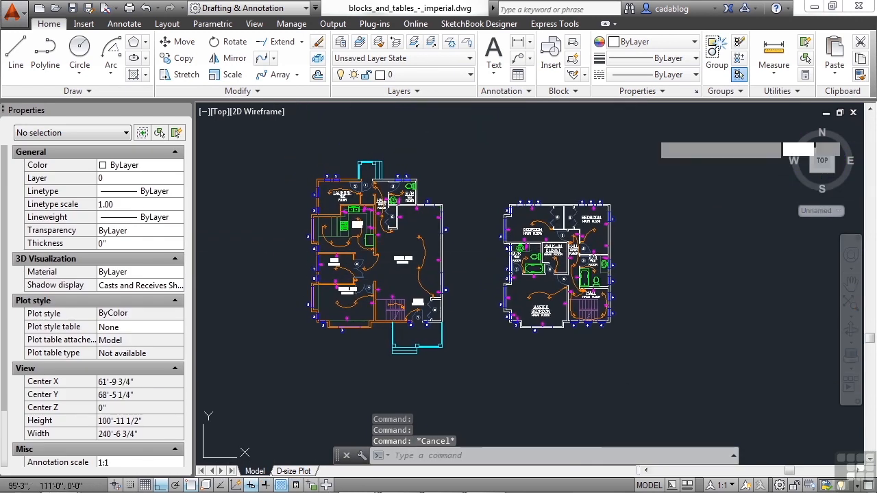
left_click(654, 132)
left_click(278, 377)
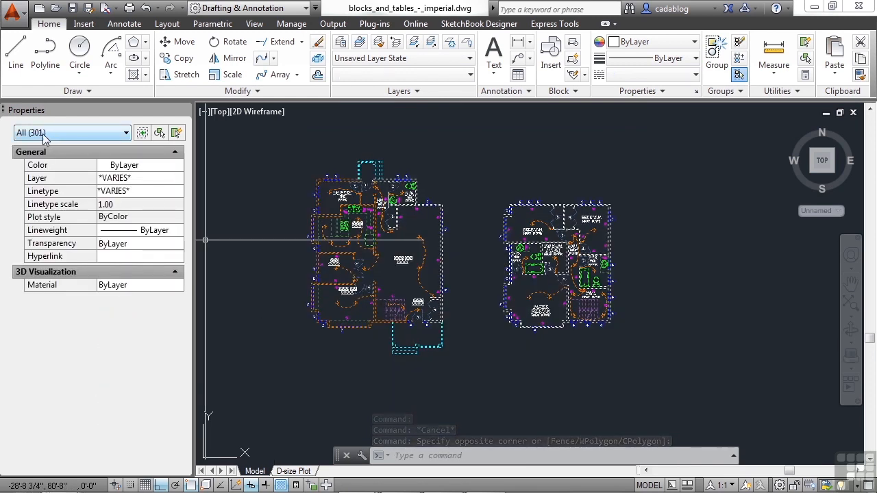
left_click(65, 133)
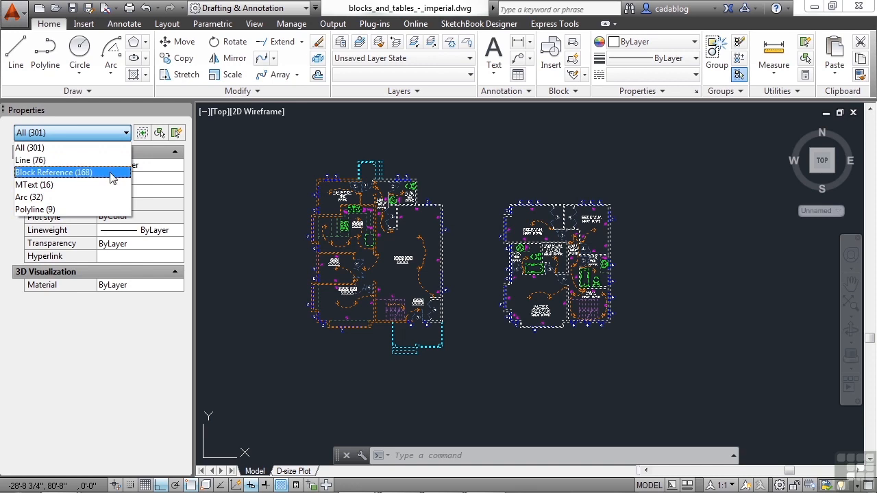
left_click(50, 161)
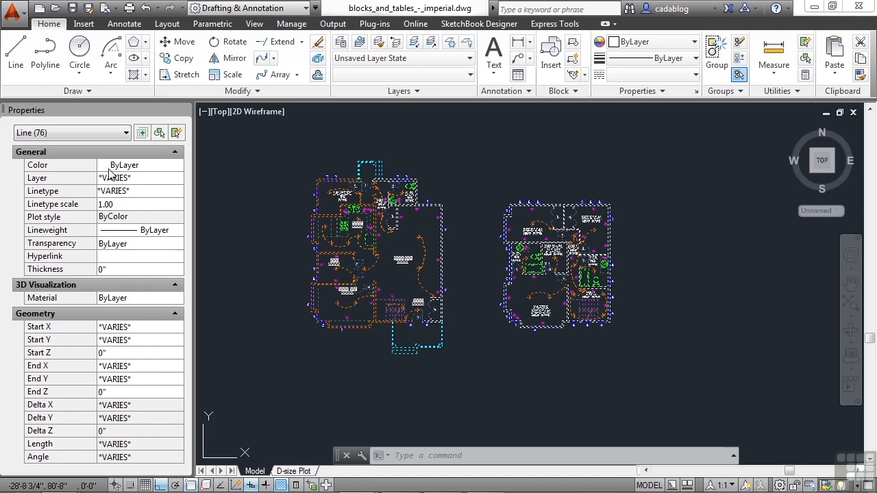
left_click(48, 133)
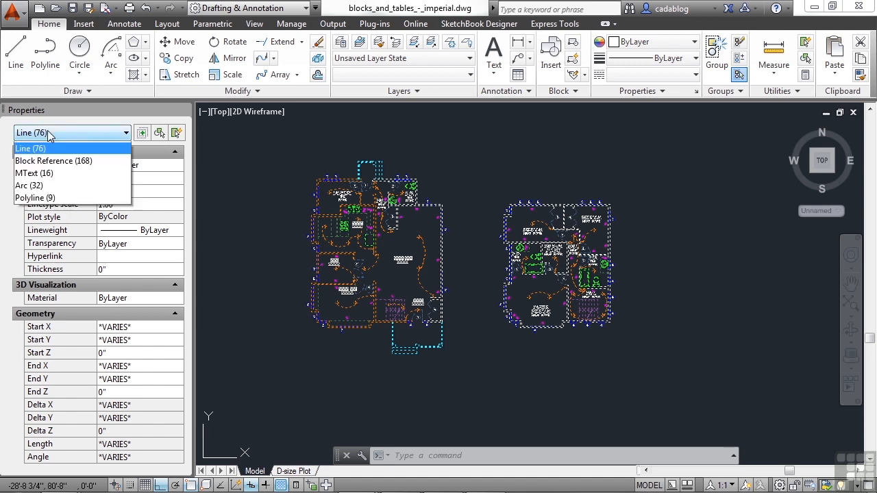
left_click(34, 162)
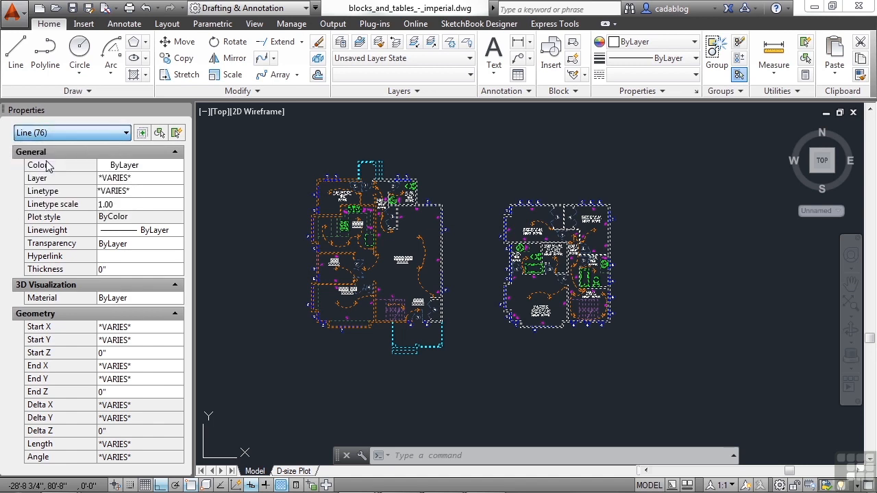
left_click(142, 179)
left_click(179, 179)
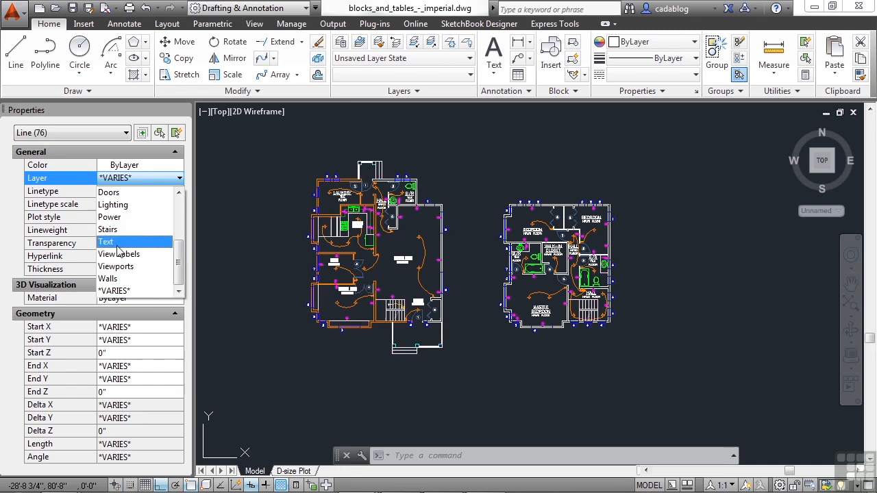
scroll(127, 245, "up", 2)
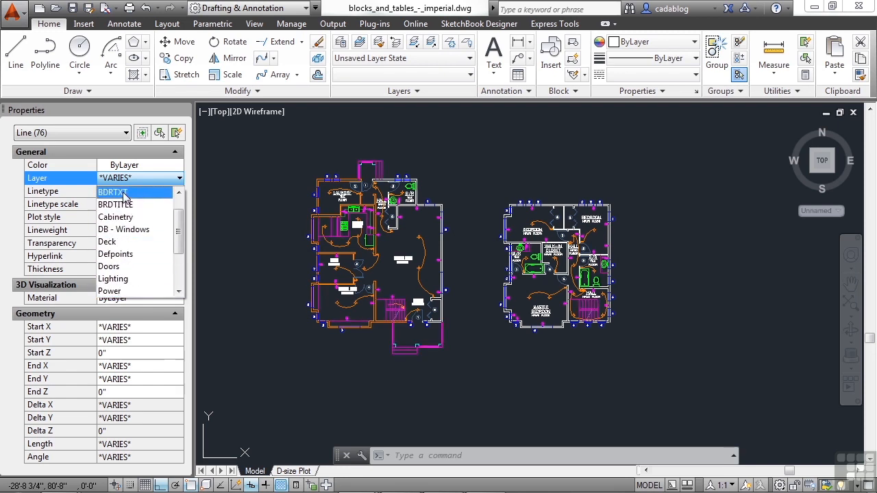
left_click(122, 206)
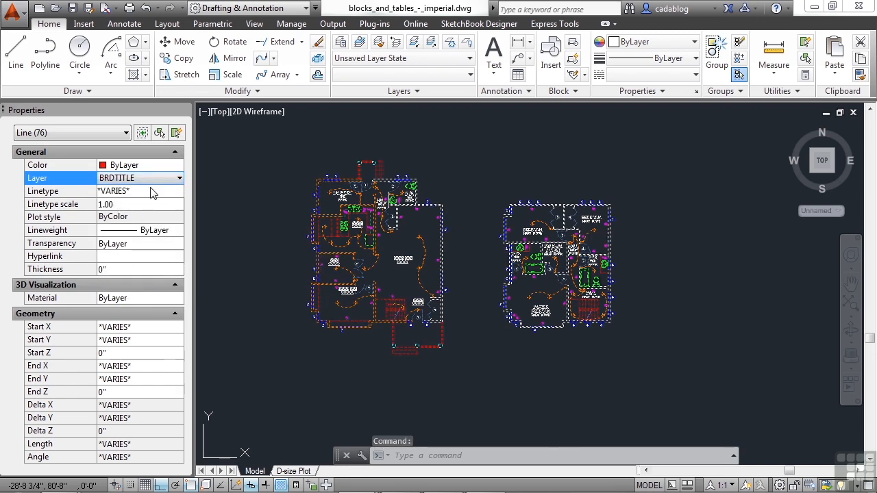
Use Quick Select on the current selection to select only MText objects whose color equals ByLayer.
left_click(176, 132)
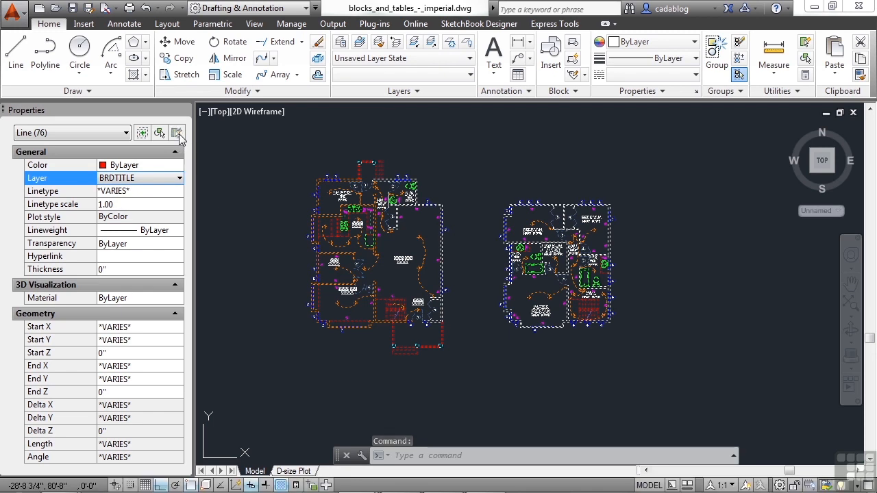
left_click_drag(400, 95, 187, 77)
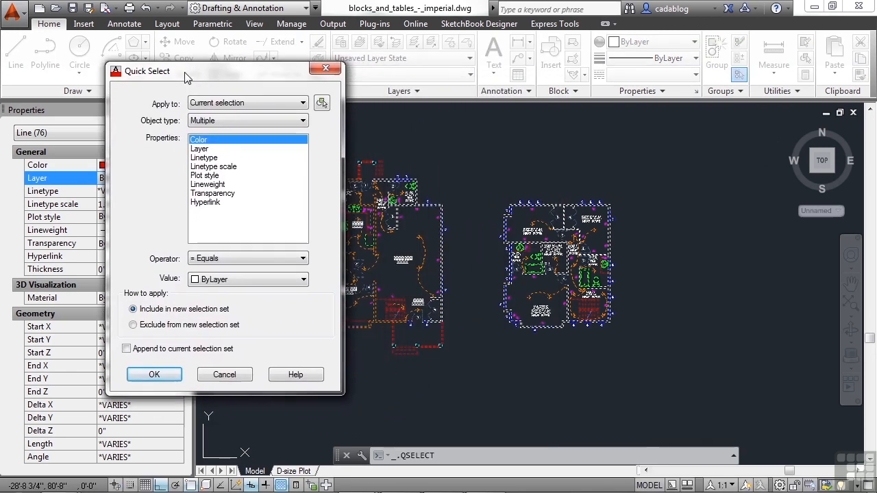
left_click(301, 121)
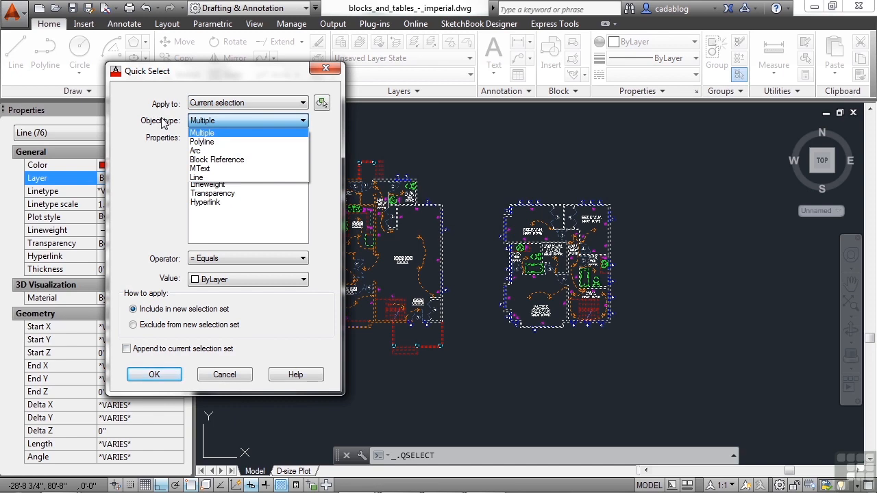
left_click(227, 168)
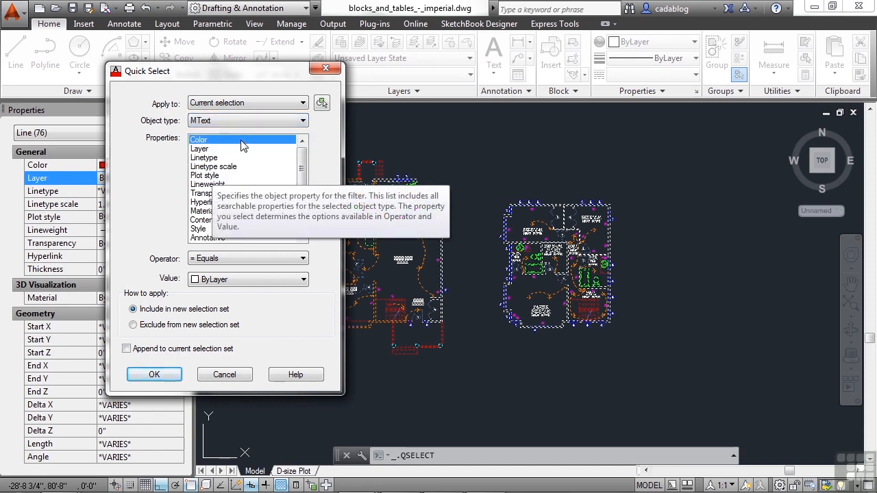
mouse_move(302, 170)
left_mouse_down()
mouse_move(301, 212)
mouse_move(303, 150)
left_mouse_up()
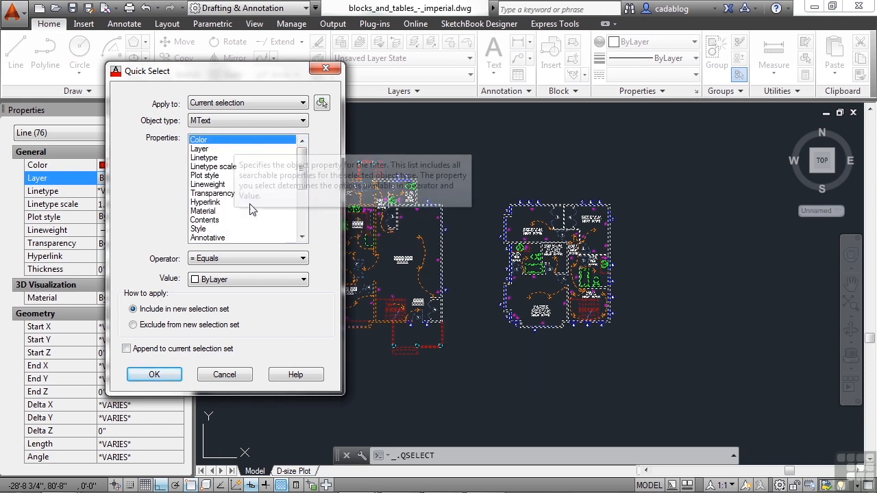
left_click(271, 259)
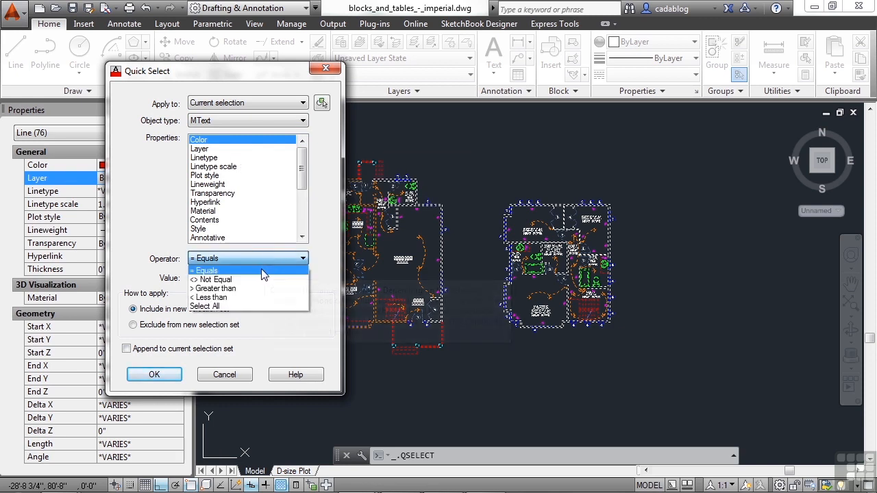
left_click(266, 270)
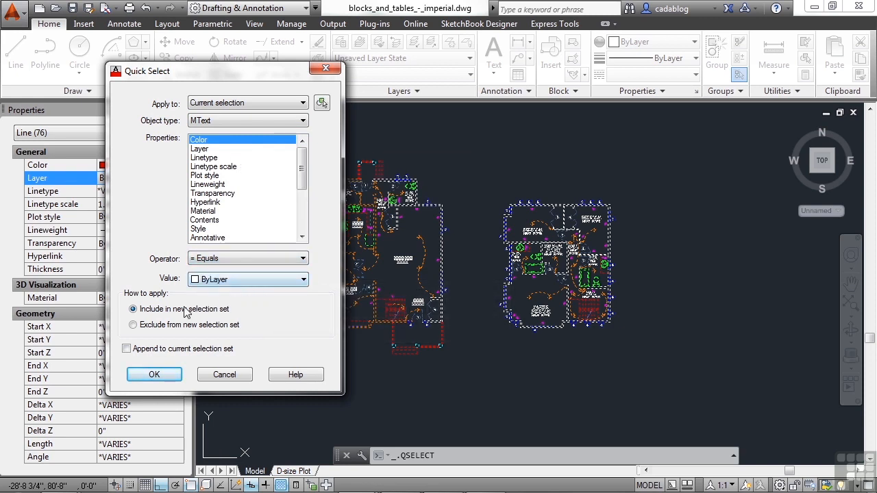
left_click(157, 379)
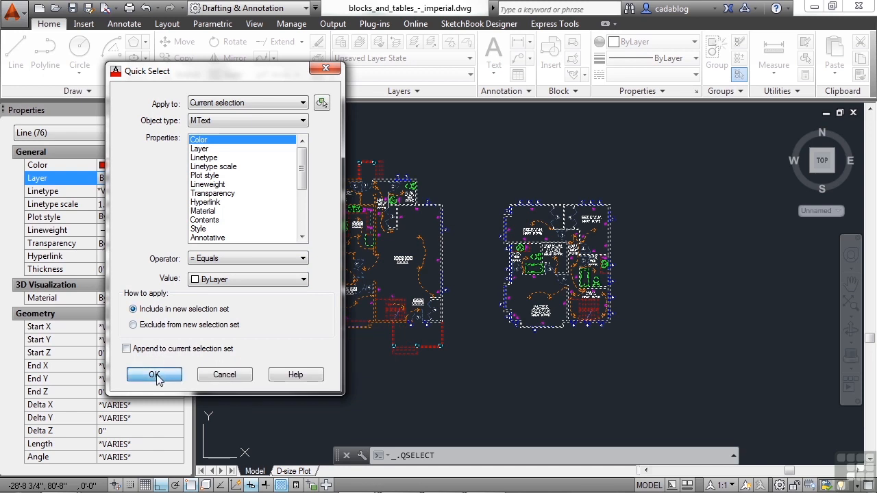
left_click(154, 375)
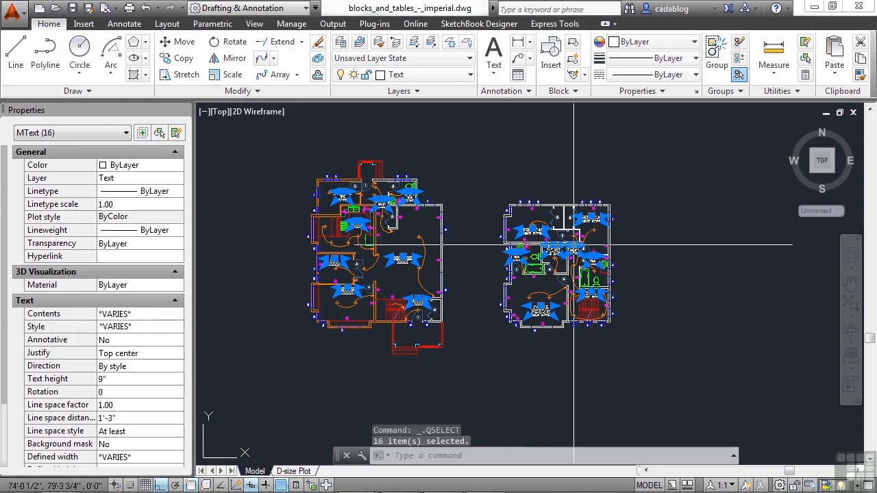
Clear the label selection and inspect the block name and properties of the left light fixture in the master bedroom.
scroll(425, 298, "up", 3)
scroll(537, 339, "up", 3)
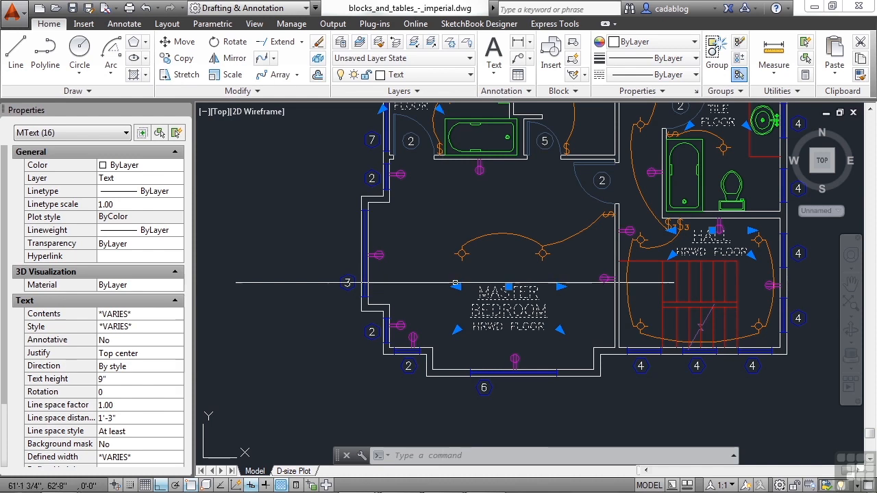
key("Escape")
left_click(461, 252)
scroll(456, 282, "up", 4)
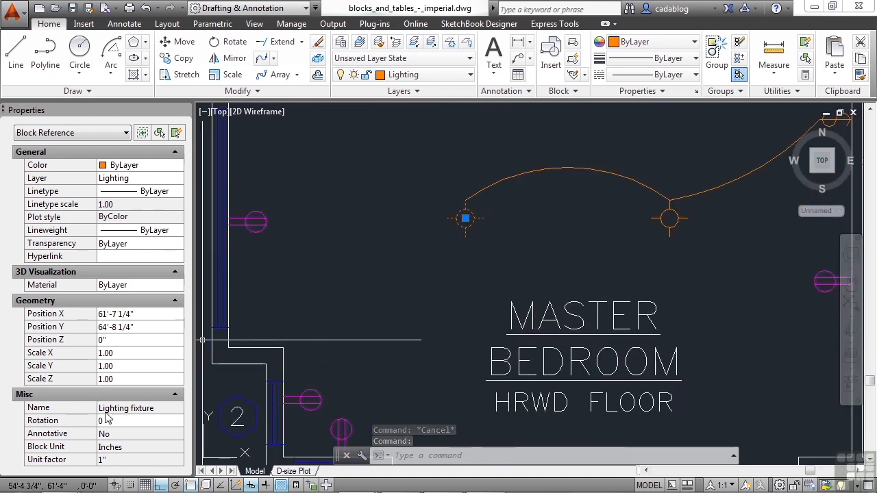
Select all objects in both floor plans with a crossing window.
scroll(434, 260, "down", 4)
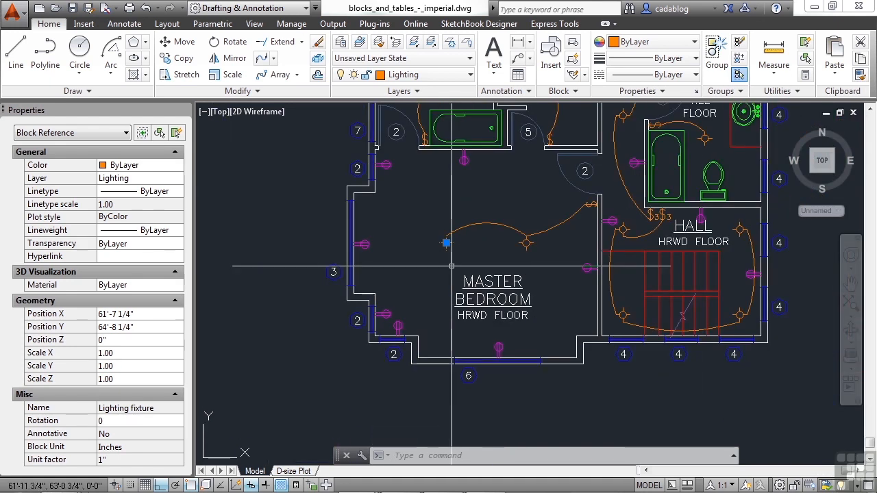
scroll(460, 262, "up", 2)
scroll(460, 262, "down", 8)
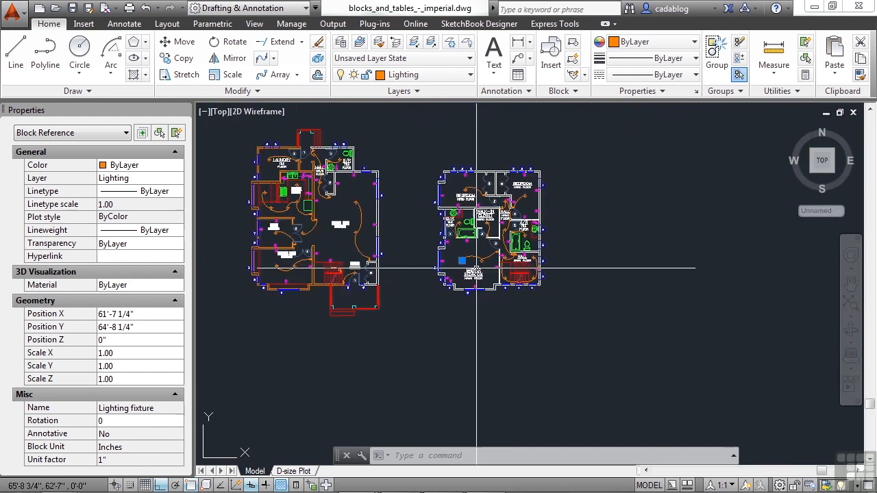
middle_click_drag(485, 200, 542, 222)
left_click(657, 132)
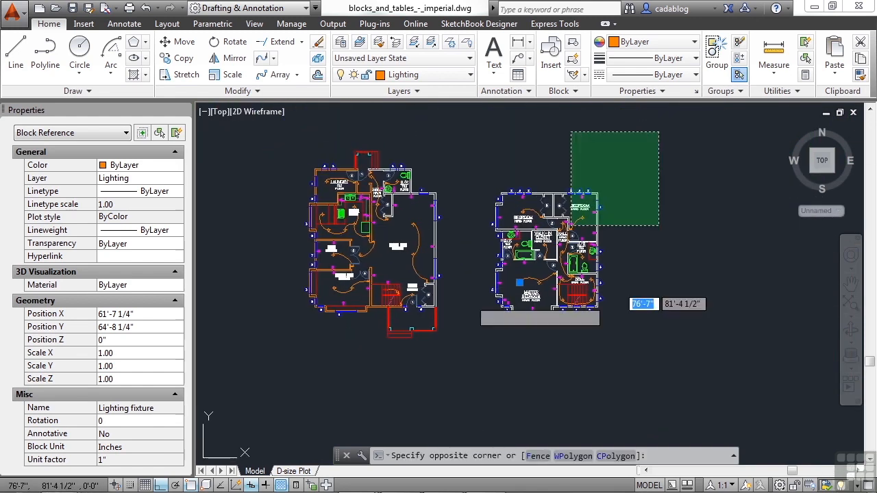
left_click(245, 379)
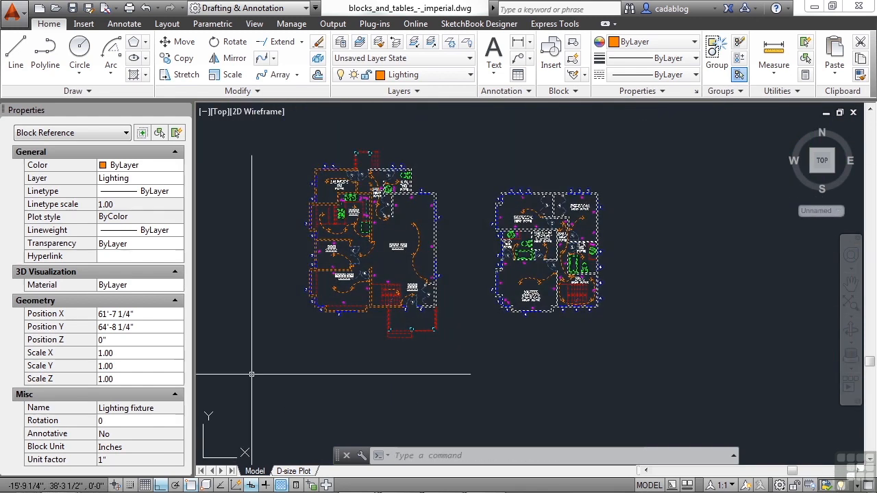
Use Quick Select on the current selection to select only Block Reference objects whose Name equals Lighting fixture.
left_click(177, 134)
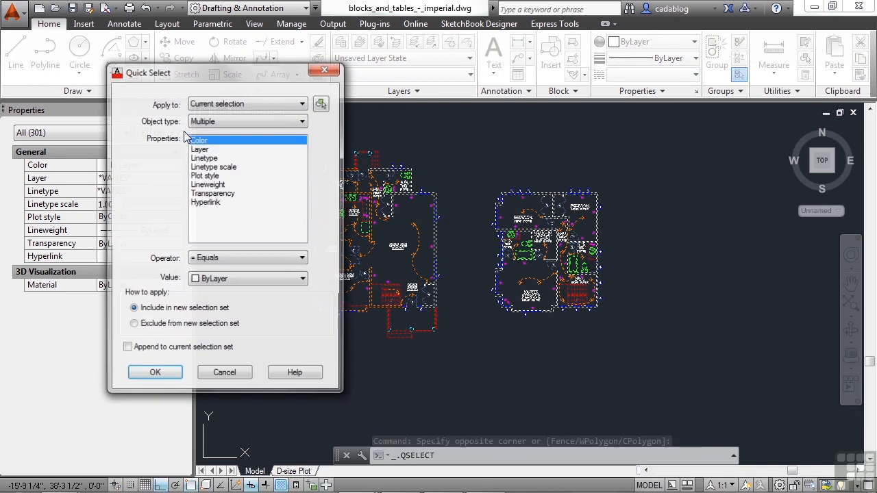
left_click(268, 122)
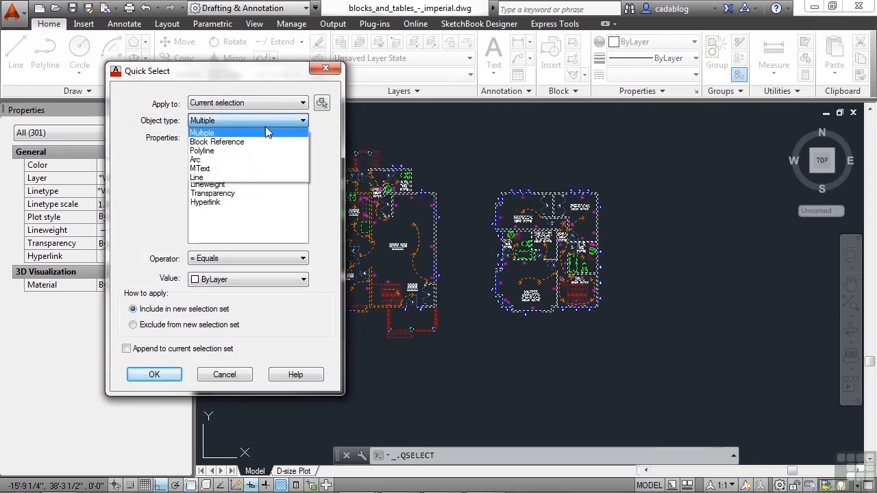
left_click(235, 142)
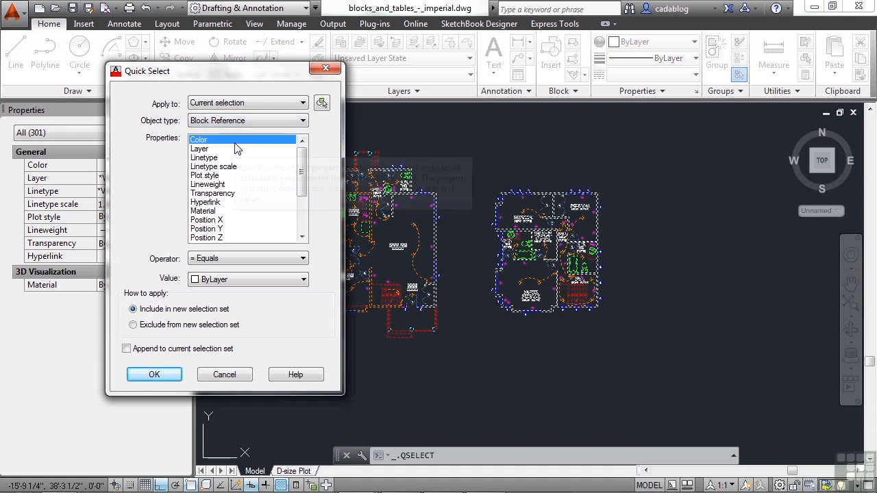
scroll(299, 182, "down", 3)
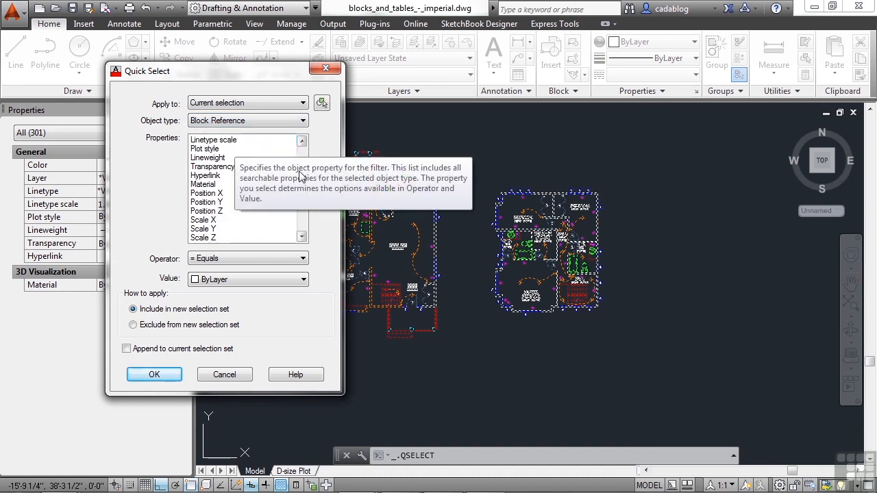
scroll(298, 195, "down", 1)
left_click(211, 204)
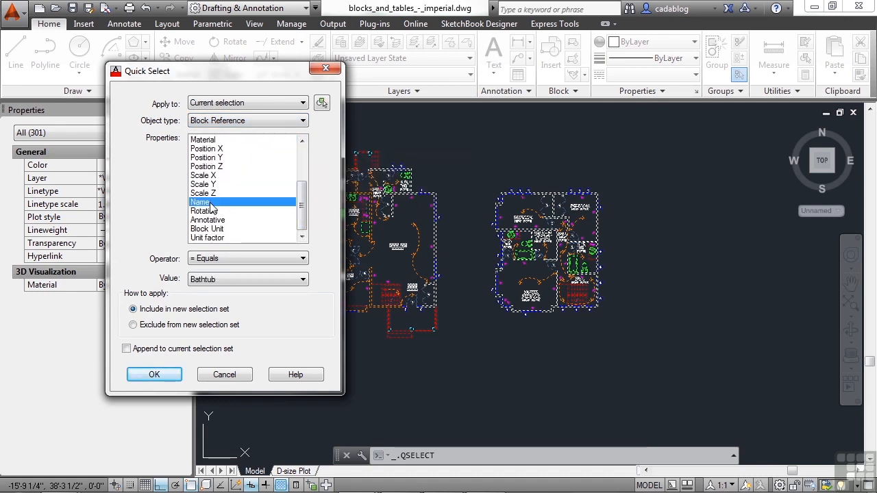
left_click(300, 281)
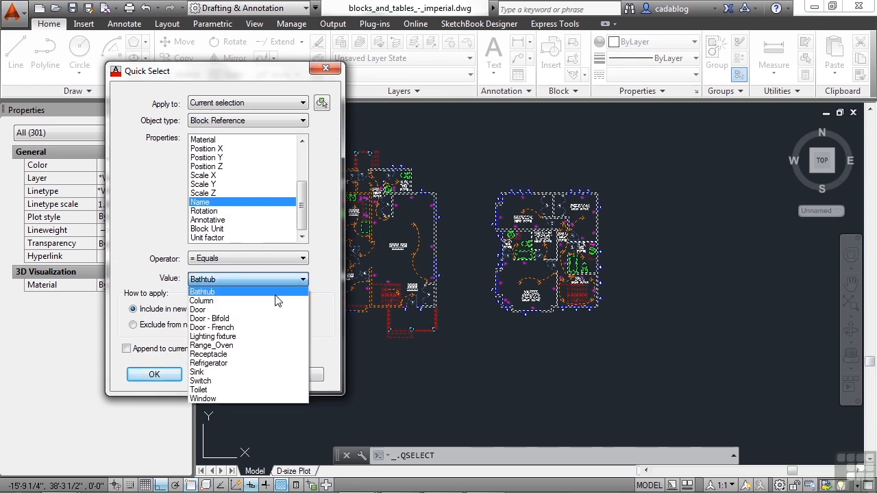
left_click(220, 336)
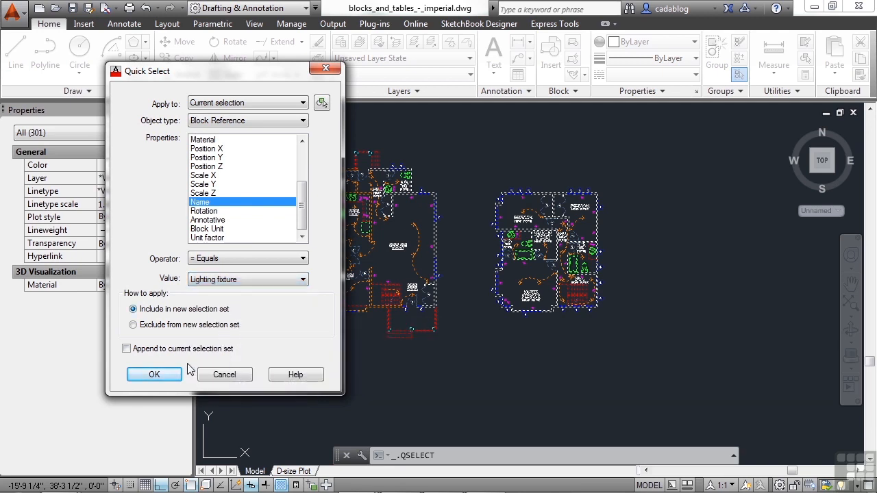
left_click(167, 377)
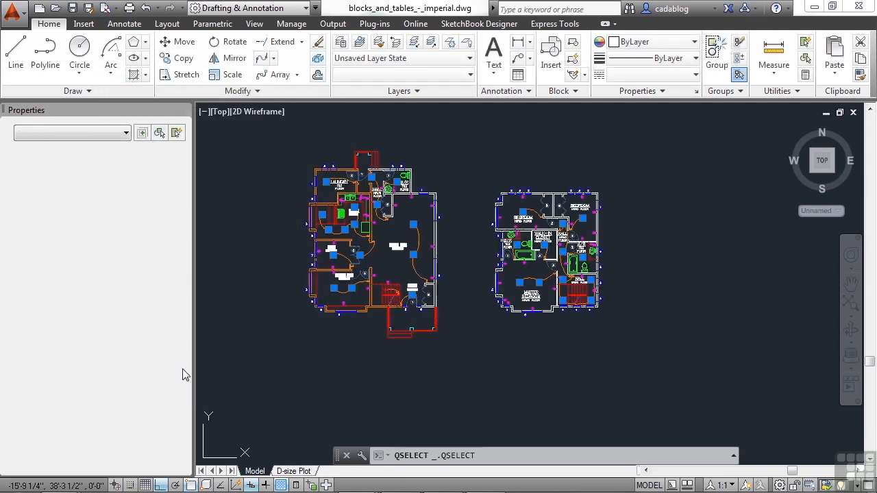
Erase all the selected lighting fixture blocks from both floor plans and check the result in the full drawing.
scroll(402, 253, "up", 8)
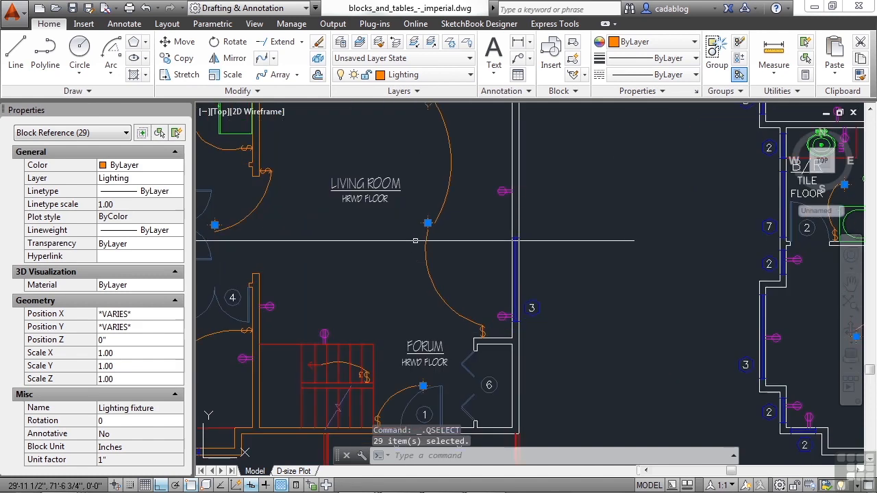
key("Delete")
scroll(402, 254, "down", 5)
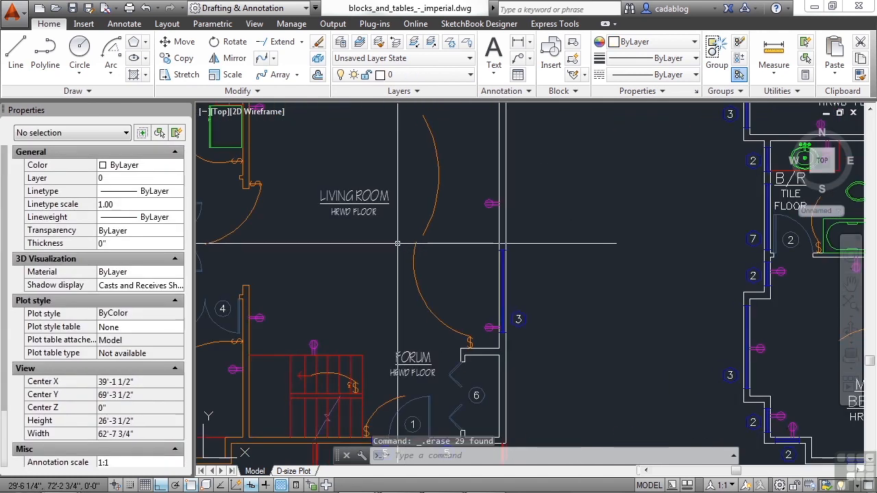
scroll(493, 245, "down", 6)
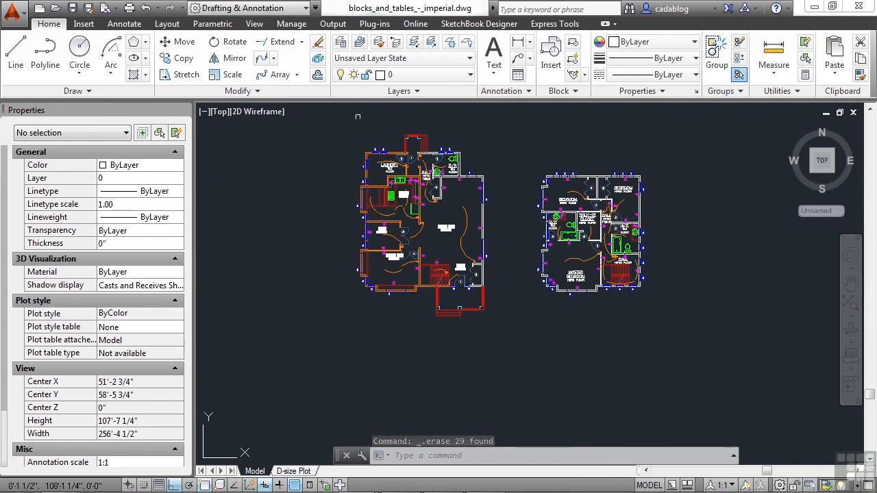
middle_click_drag(338, 168, 317, 214)
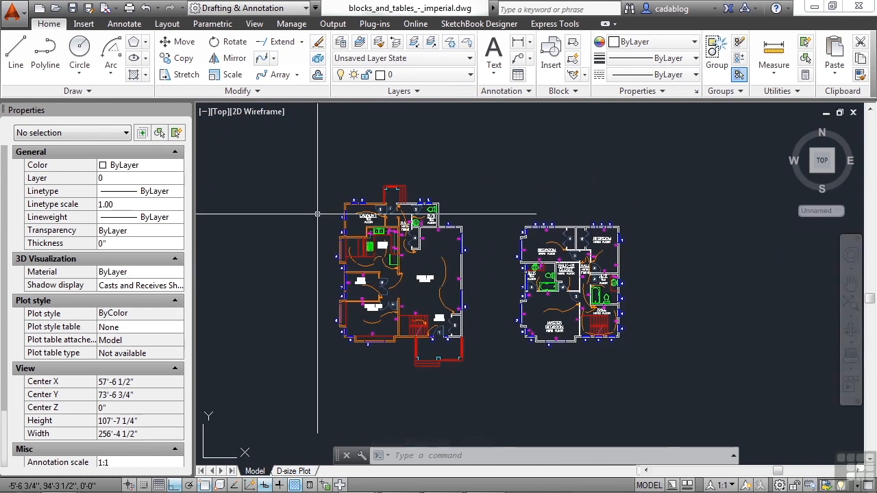